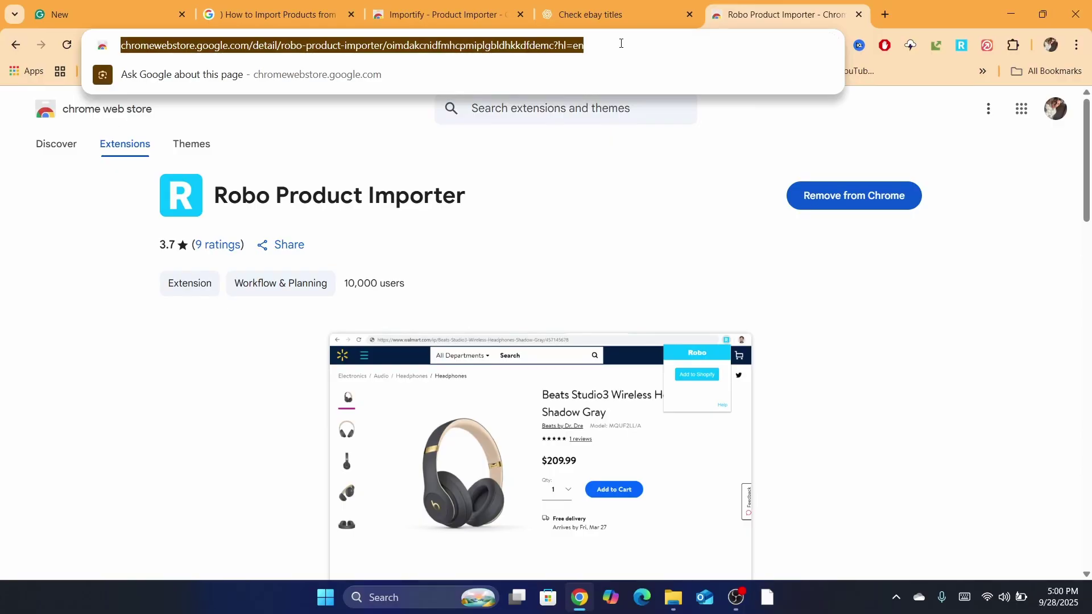
- Go to ebay.com and open the Selling section to view the account's active listings
{"action": "type", "text": "ebay"}
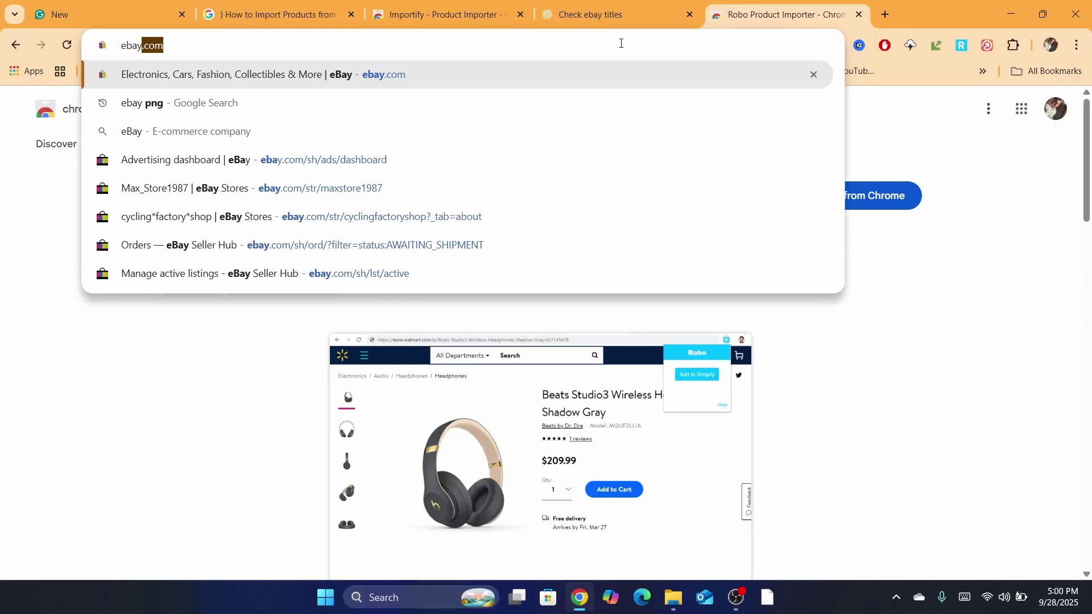
{"action": "key", "text": "Return"}
{"action": "mouse_move", "coordinate": [957, 100]}
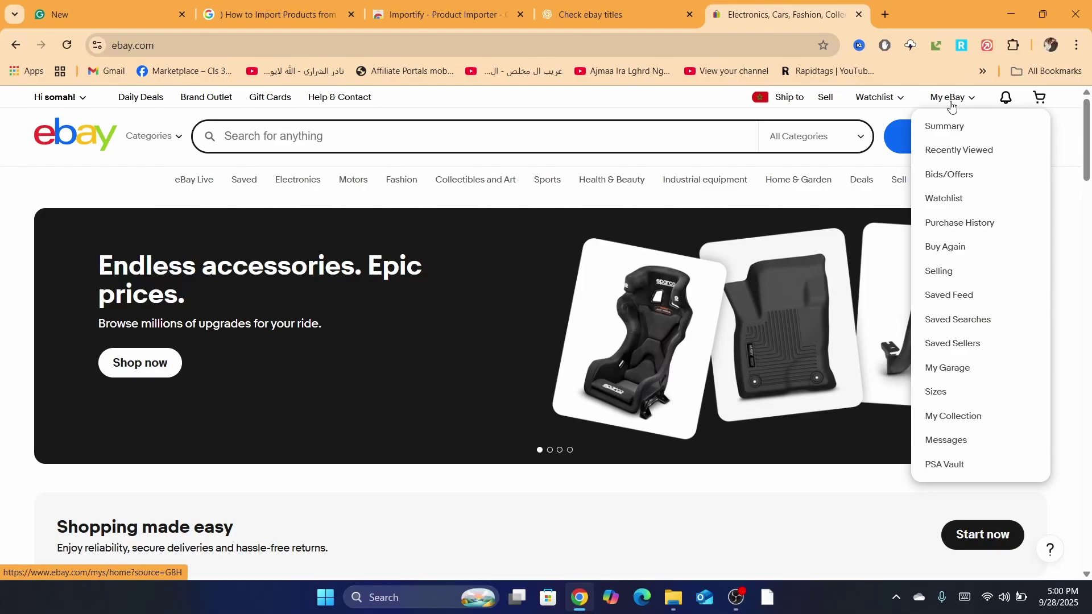
{"action": "left_click", "coordinate": [939, 275]}
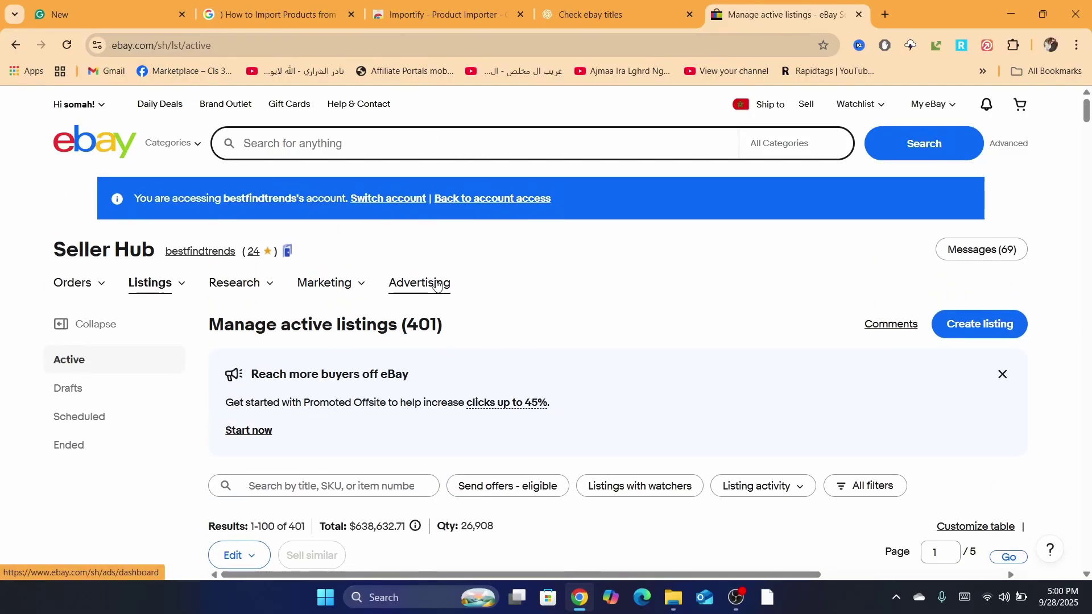
{"action": "scroll", "coordinate": [1089, 122], "scroll_direction": "down", "scroll_amount": 3}
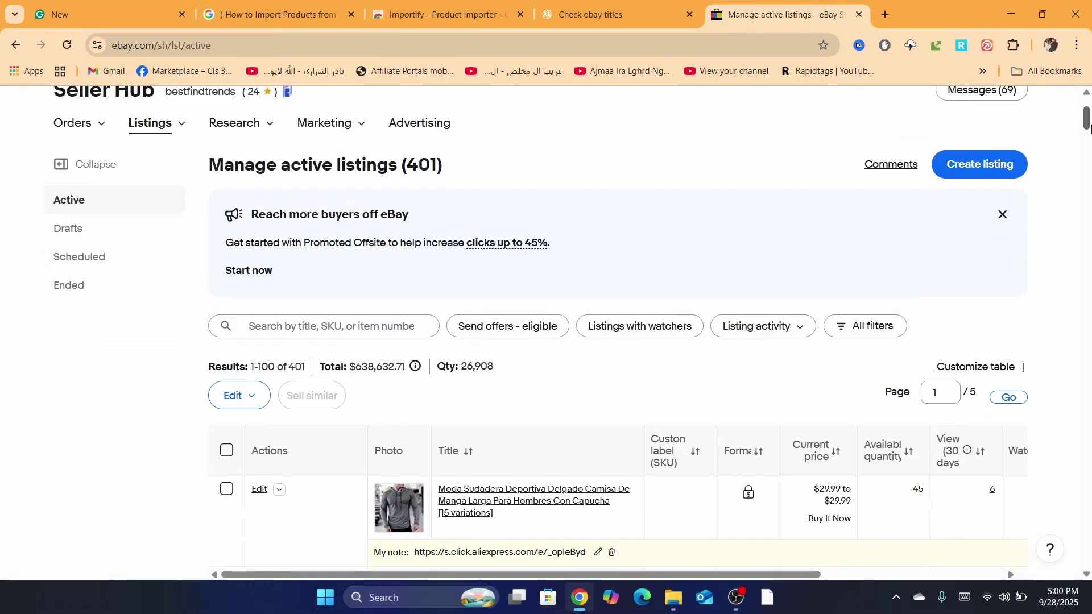
{"action": "scroll", "coordinate": [1091, 126], "scroll_direction": "up", "scroll_amount": 1}
{"action": "scroll", "coordinate": [1088, 122], "scroll_direction": "up", "scroll_amount": 1}
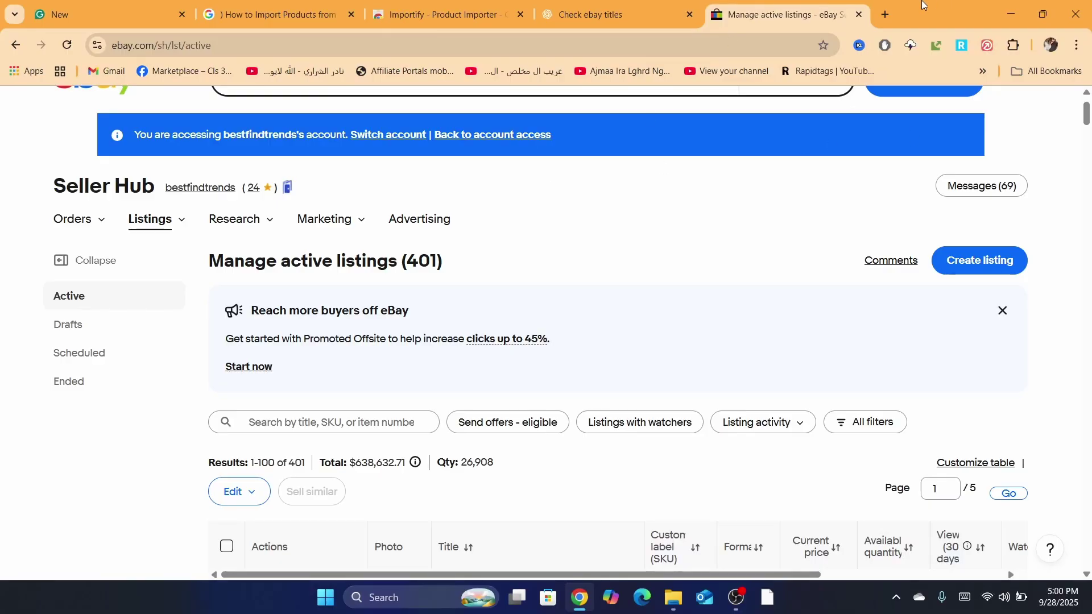
- Open the suggested Instagram profile in a new tab and highlight its enlarged username
{"action": "left_click", "coordinate": [885, 14]}
{"action": "type", "text": "in"}
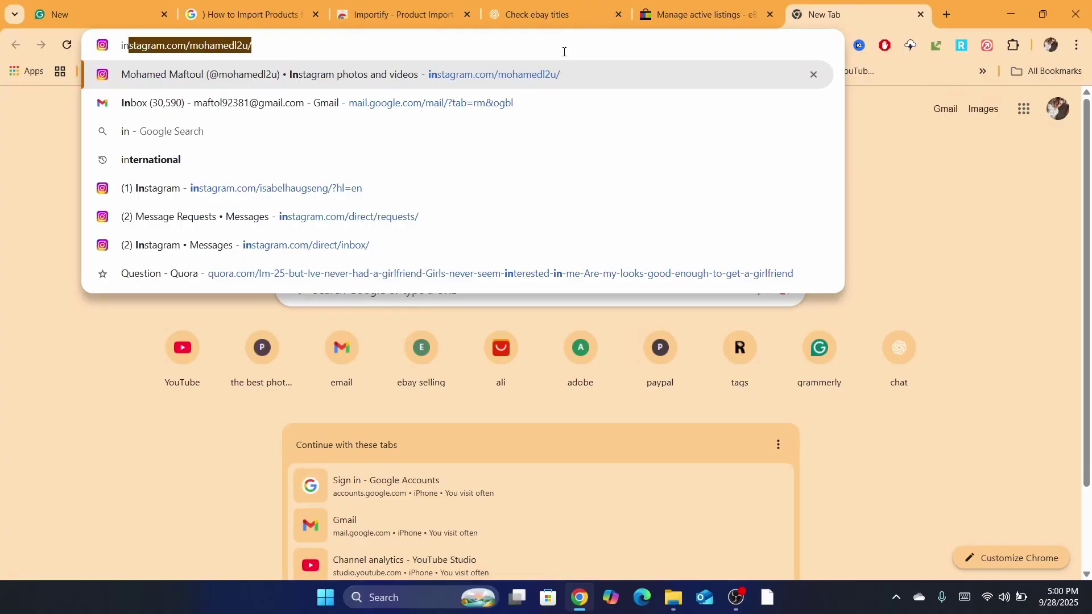
{"action": "left_click", "coordinate": [512, 74]}
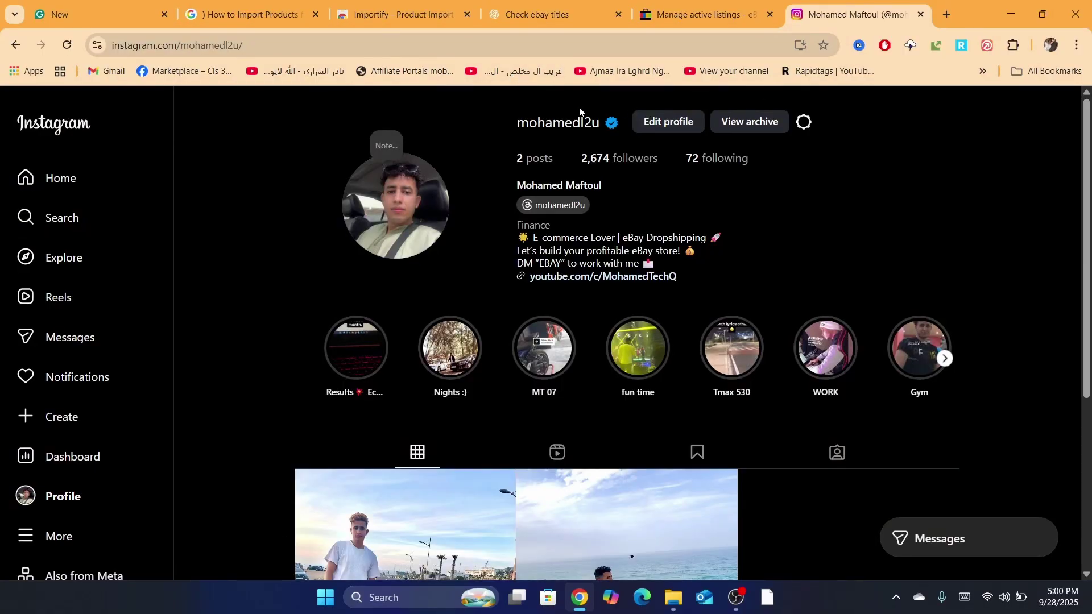
{"action": "scroll", "coordinate": [523, 103], "scroll_direction": "up", "scroll_amount": 5}
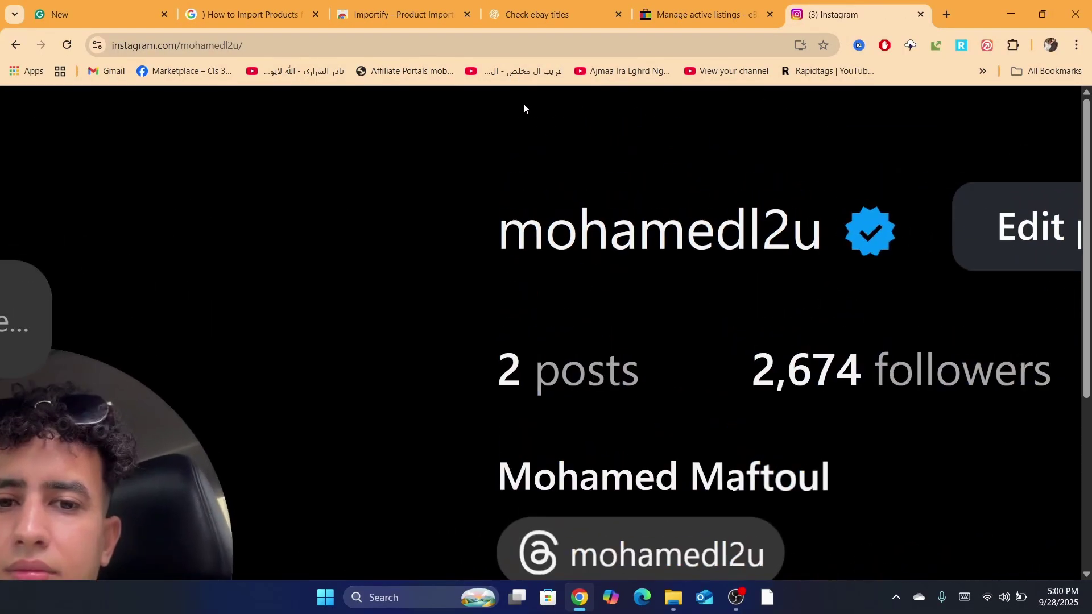
{"action": "left_click_drag", "start_coordinate": [424, 236], "coordinate": [812, 253]}
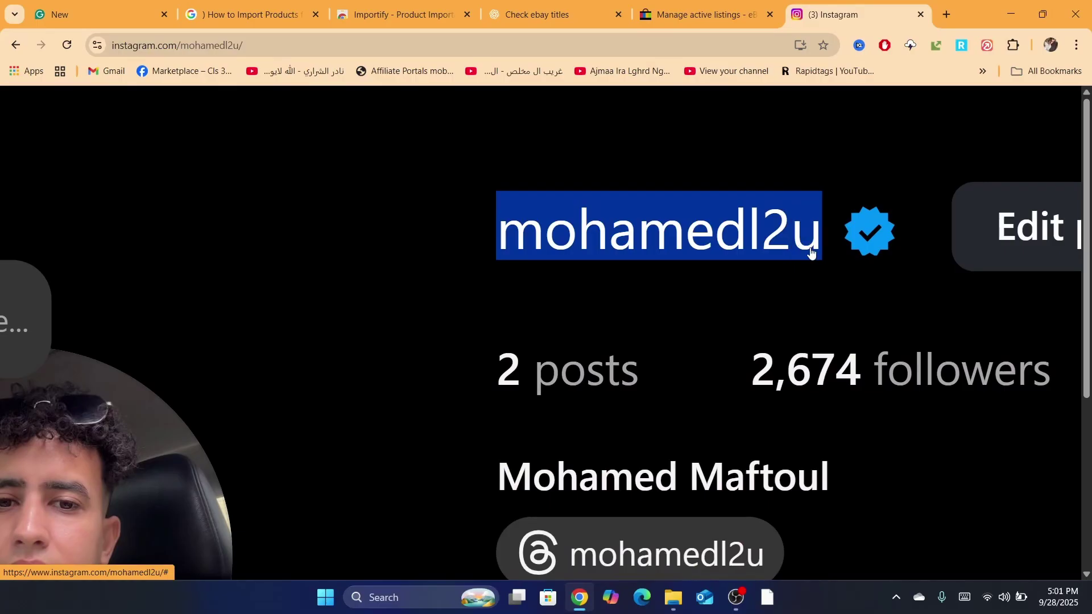
{"action": "left_click", "coordinate": [714, 158]}
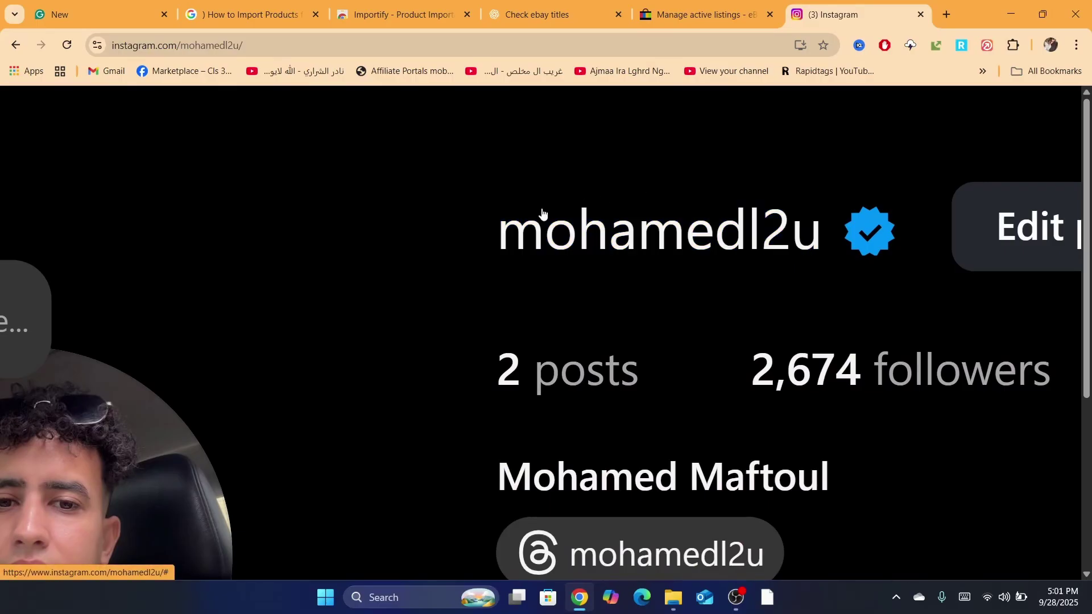
{"action": "left_click_drag", "start_coordinate": [482, 230], "coordinate": [859, 261]}
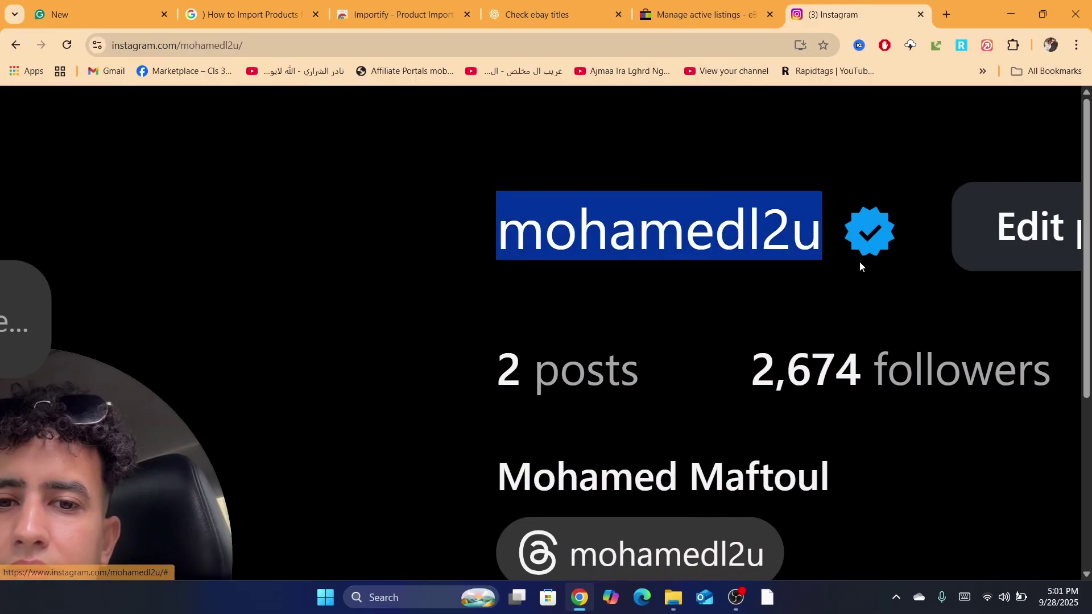
- Close the Instagram profile, leaving a blank new tab open, and return to the eBay active listings
{"action": "left_click", "coordinate": [706, 14]}
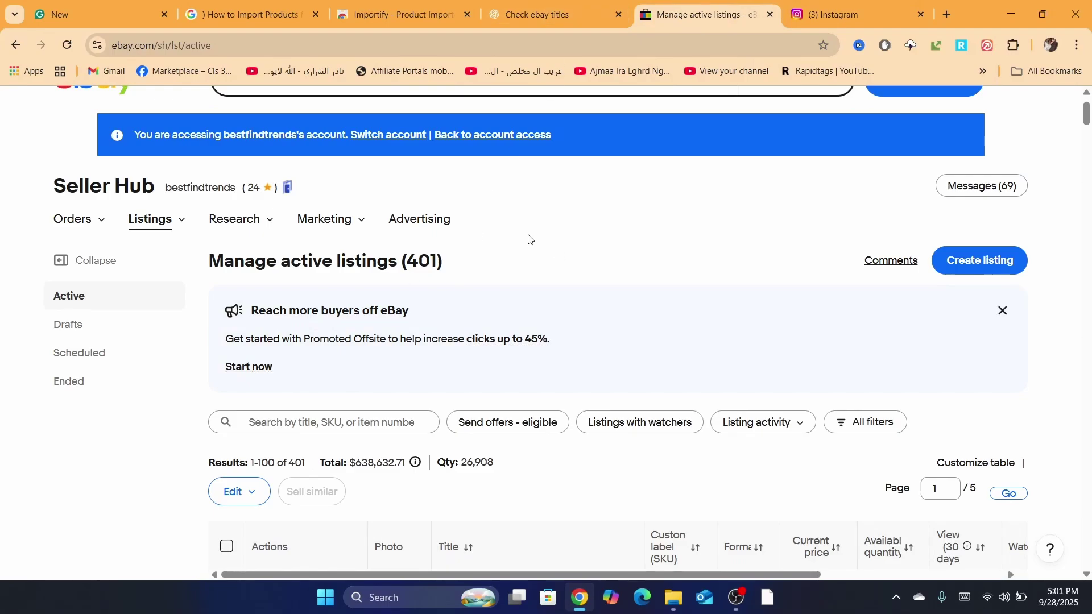
{"action": "left_click_drag", "start_coordinate": [1087, 118], "coordinate": [1086, 111]}
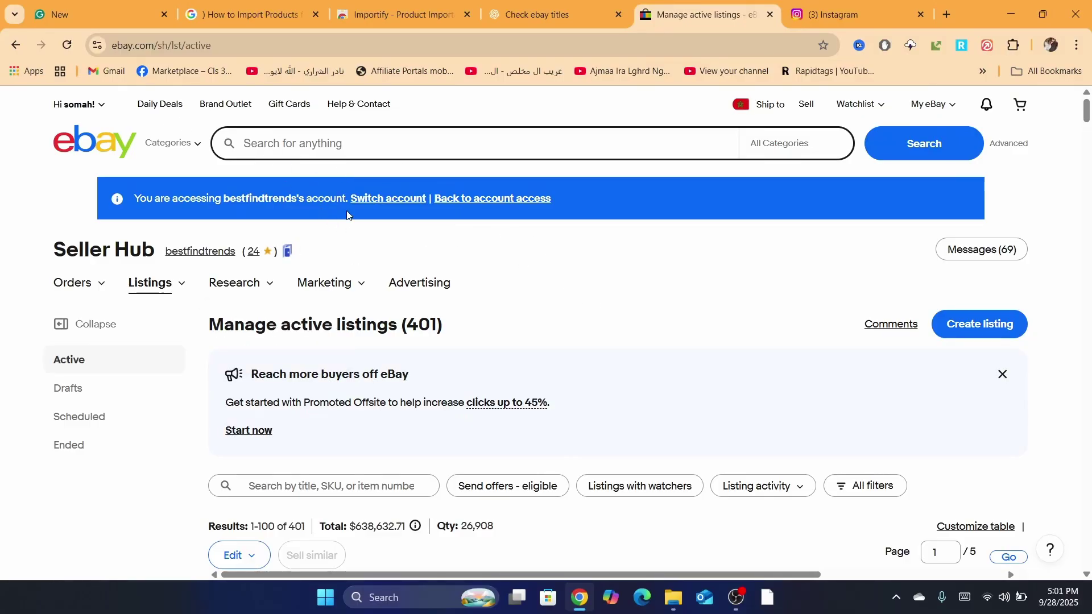
{"action": "left_click", "coordinate": [839, 15]}
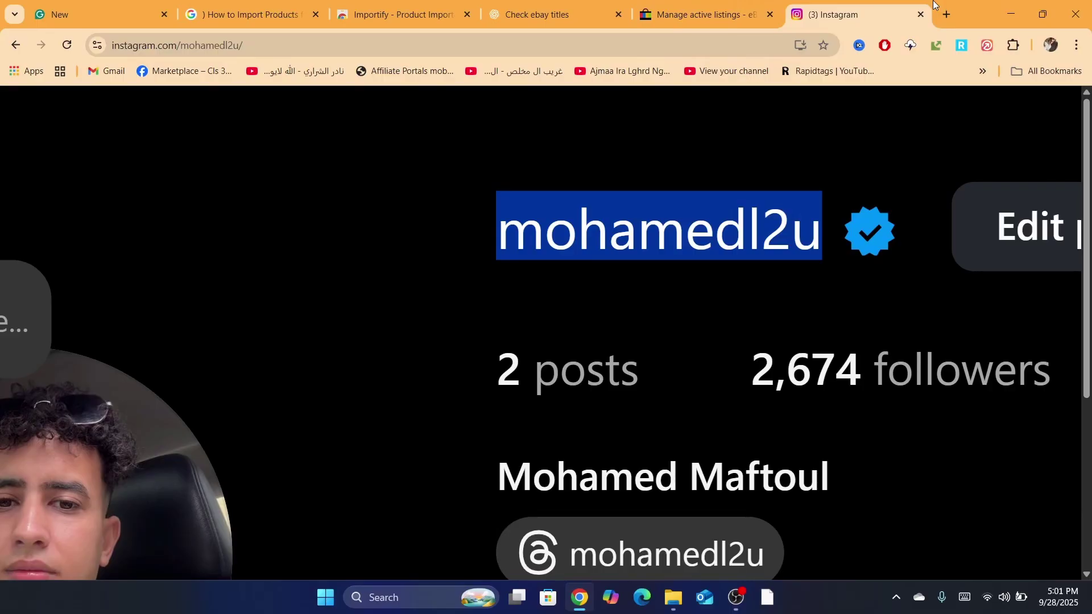
{"action": "left_click", "coordinate": [949, 11]}
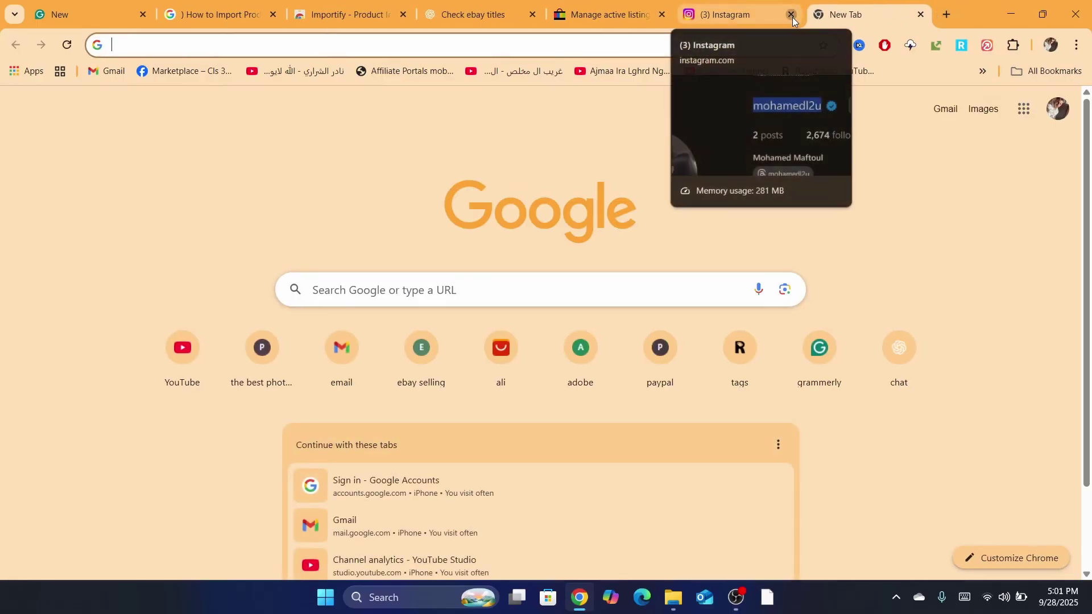
{"action": "left_click", "coordinate": [793, 17]}
{"action": "left_click", "coordinate": [603, 16]}
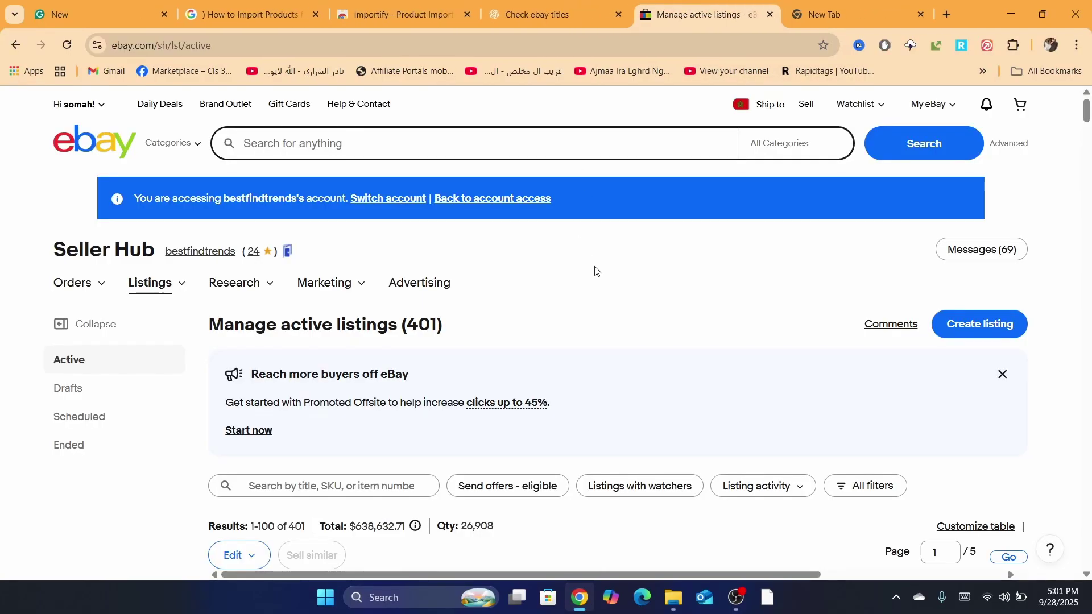
{"action": "left_click", "coordinate": [853, 6]}
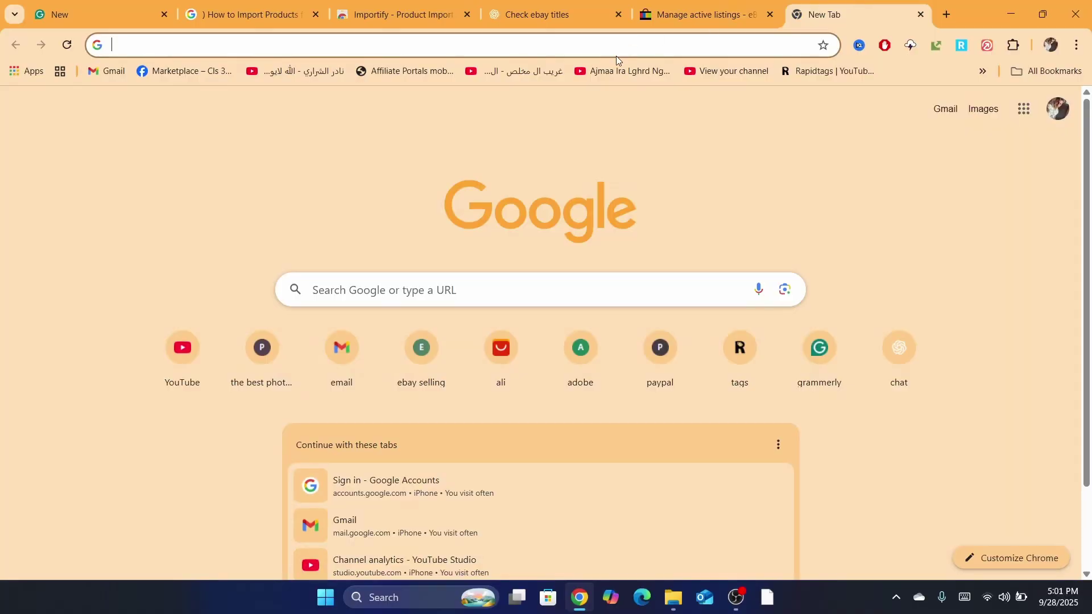
{"action": "left_click", "coordinate": [676, 4]}
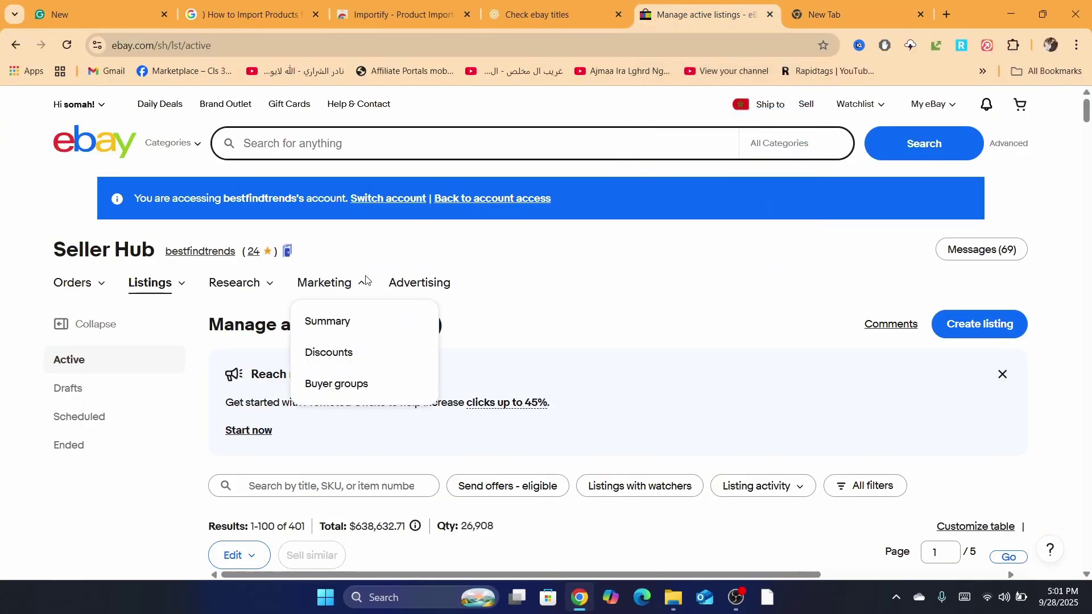
- View the Advertising dashboard in Seller Hub and go on to the Product research page
{"action": "triple_click", "coordinate": [326, 199]}
{"action": "left_click", "coordinate": [442, 245]}
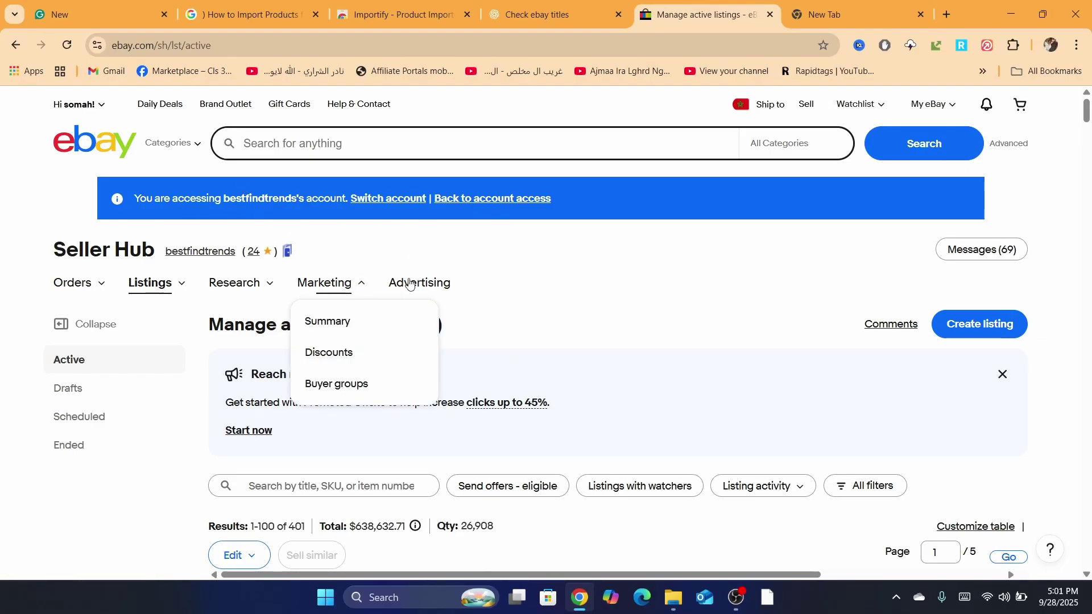
{"action": "left_click", "coordinate": [429, 288]}
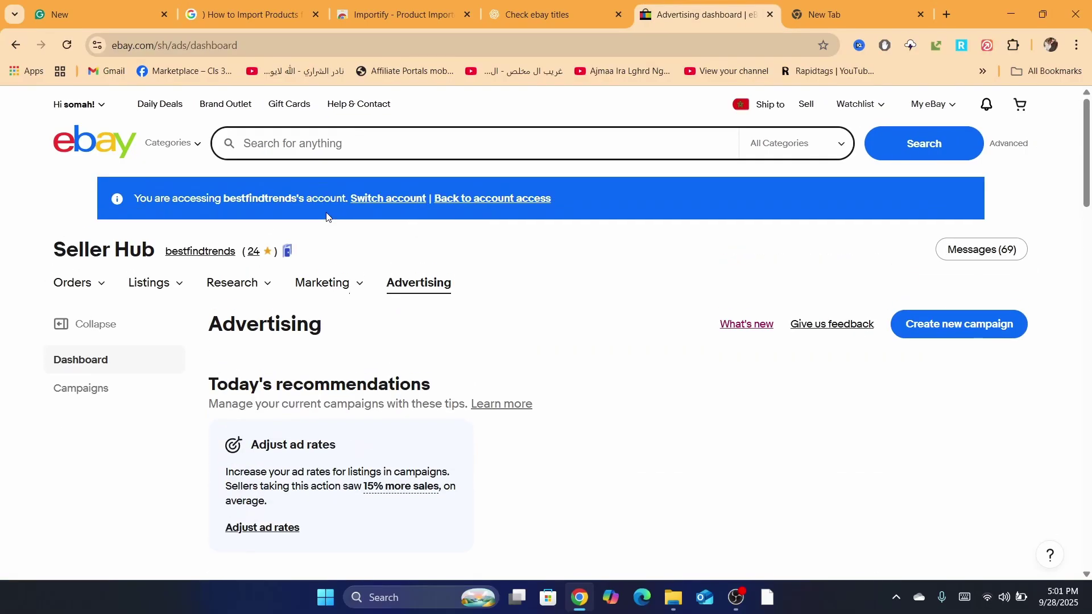
{"action": "mouse_move", "coordinate": [320, 300]}
{"action": "mouse_move", "coordinate": [221, 285]}
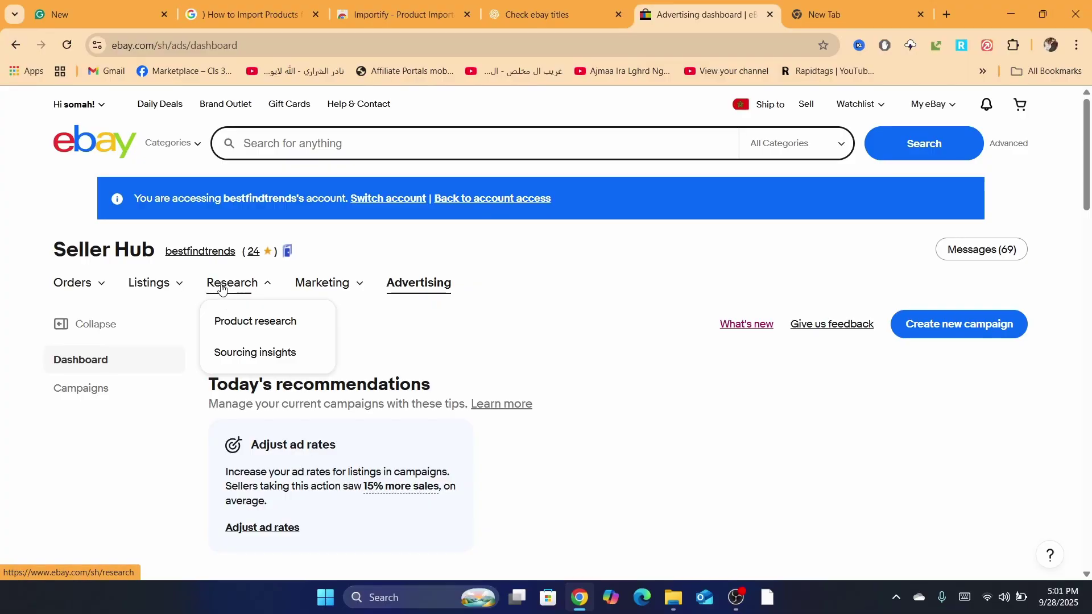
{"action": "left_click", "coordinate": [235, 328]}
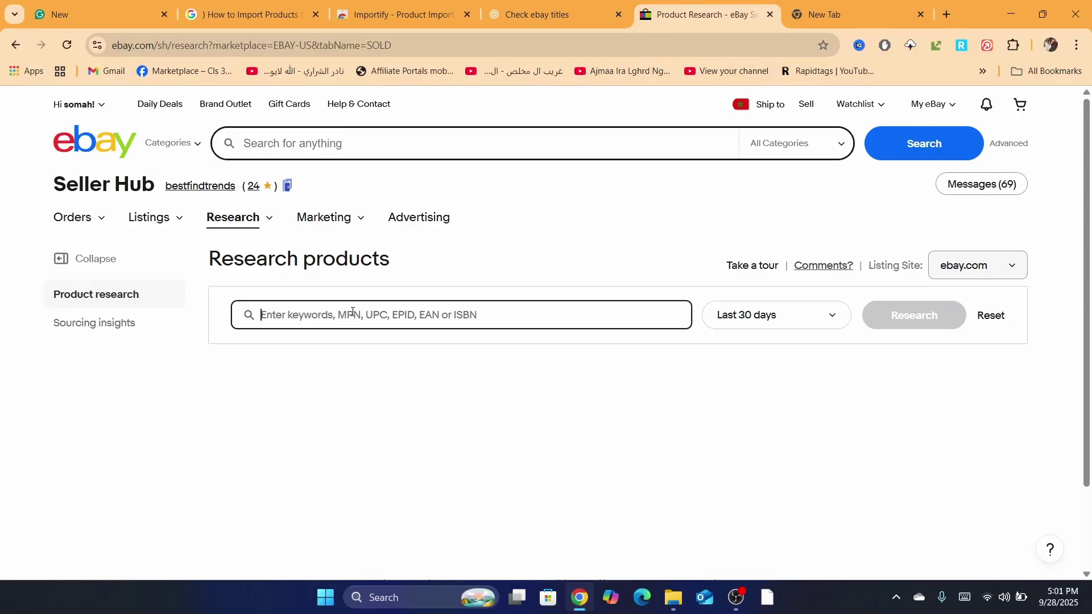
- Research products for the keyword "pets" with the date range set to Last 30 days
{"action": "left_click", "coordinate": [781, 318]}
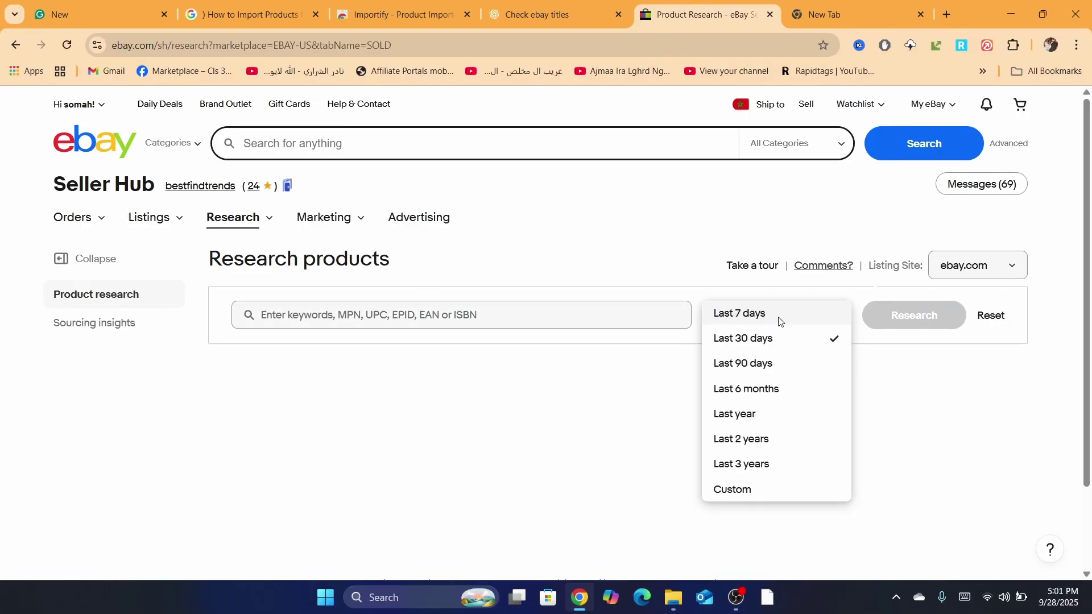
{"action": "left_click", "coordinate": [752, 346]}
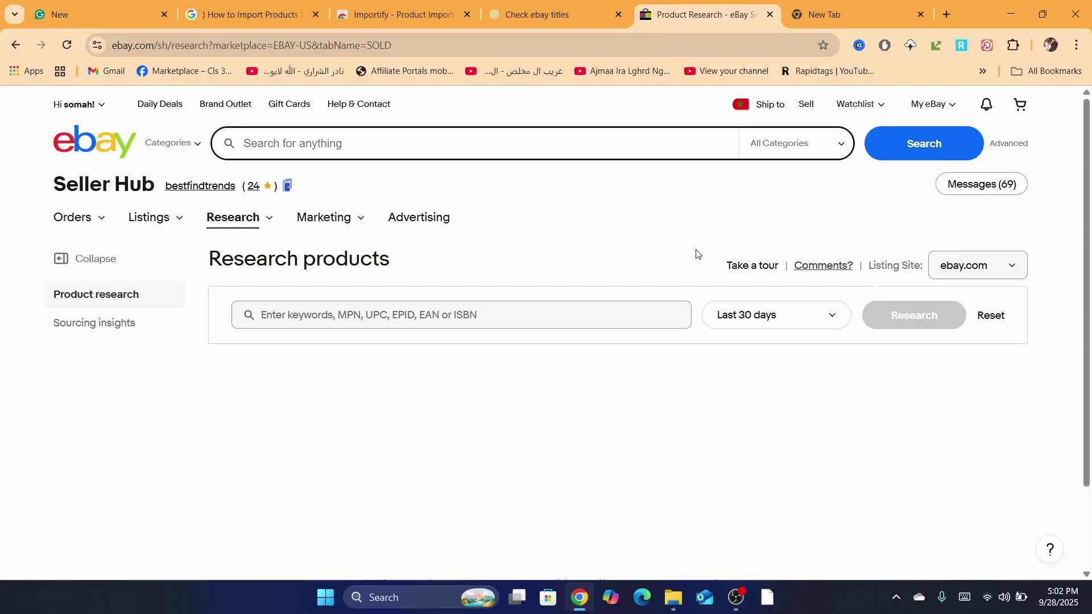
{"action": "left_click", "coordinate": [421, 314]}
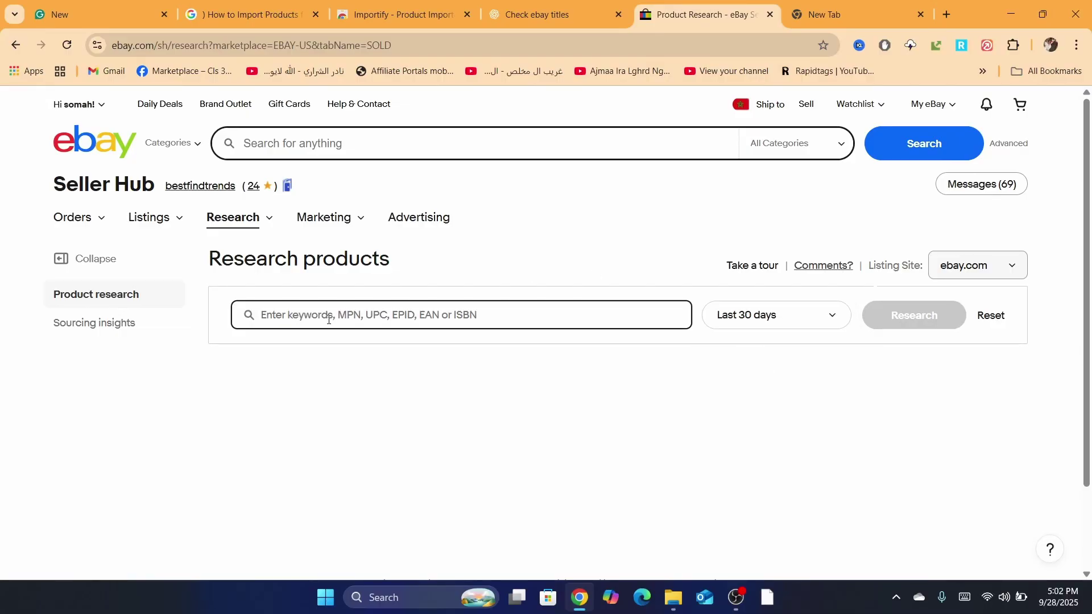
{"action": "type", "text": "pets"}
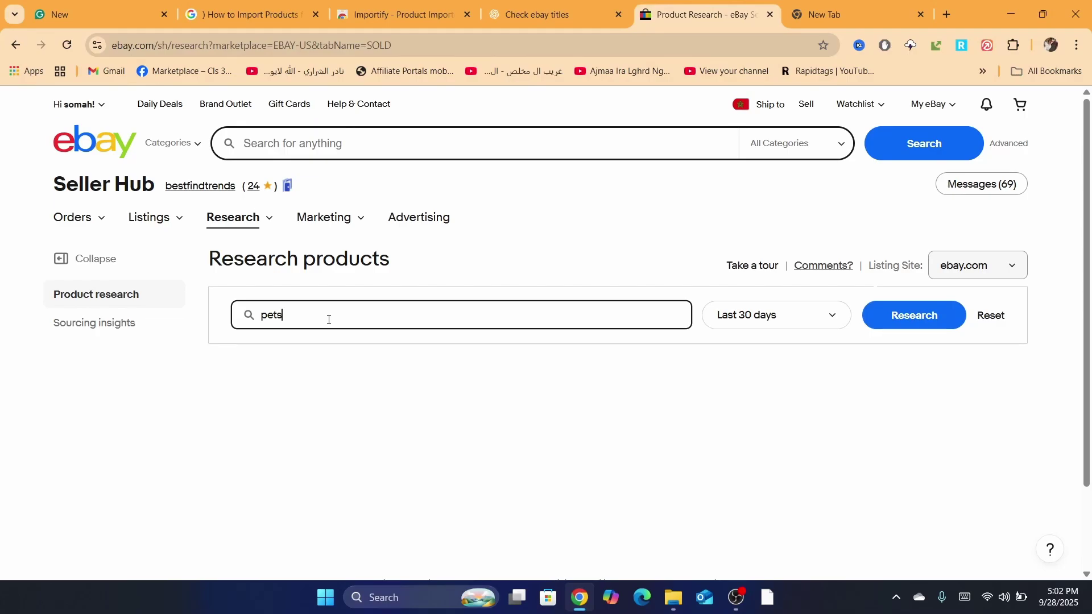
{"action": "left_click", "coordinate": [941, 317]}
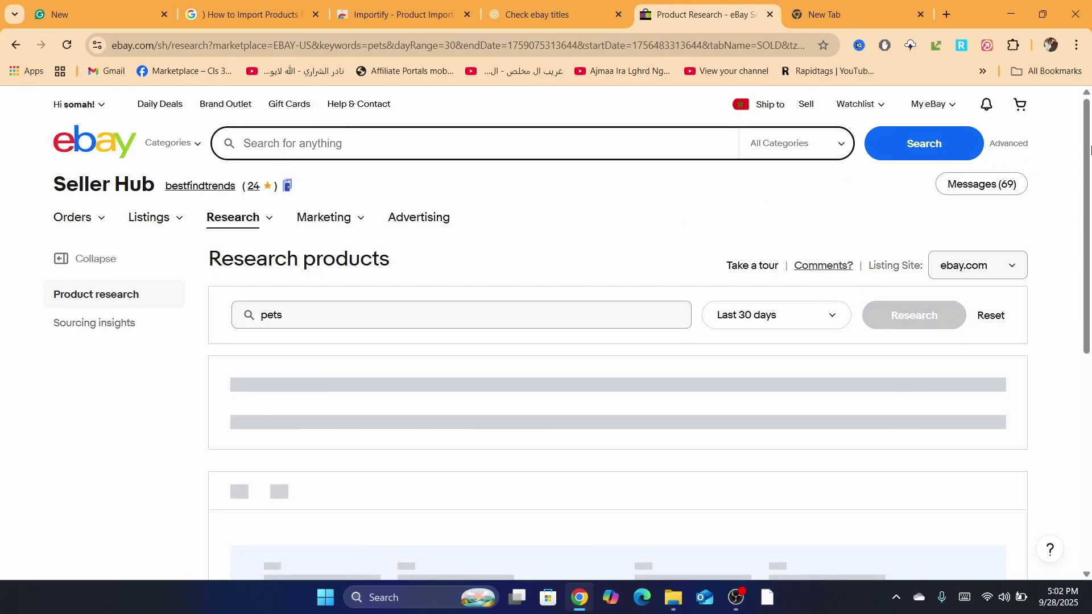
{"action": "left_click_drag", "start_coordinate": [1091, 142], "coordinate": [1063, 73]}
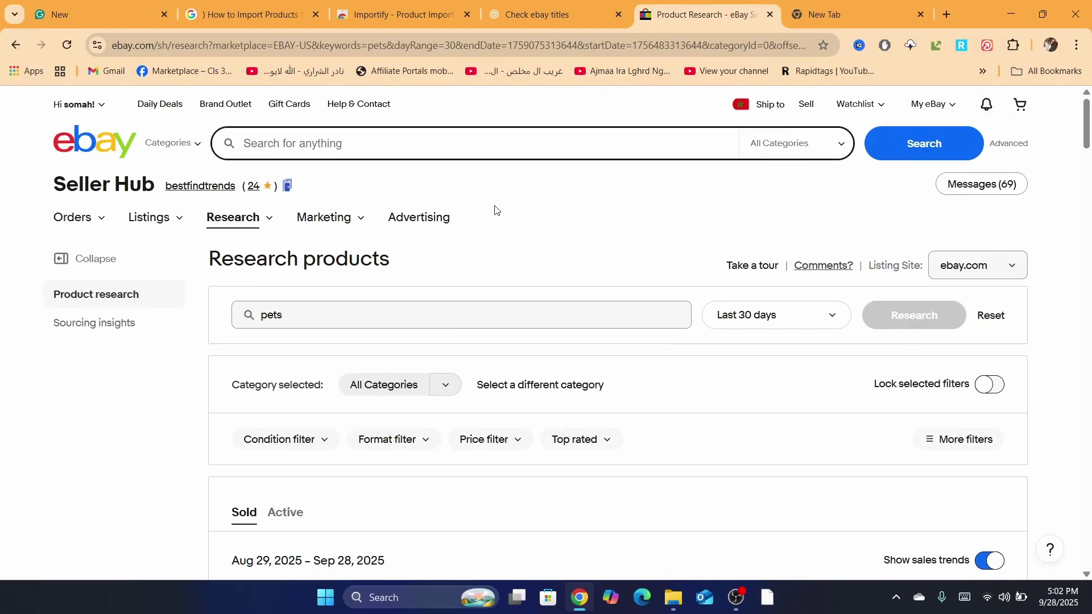
{"action": "double_click", "coordinate": [360, 322]}
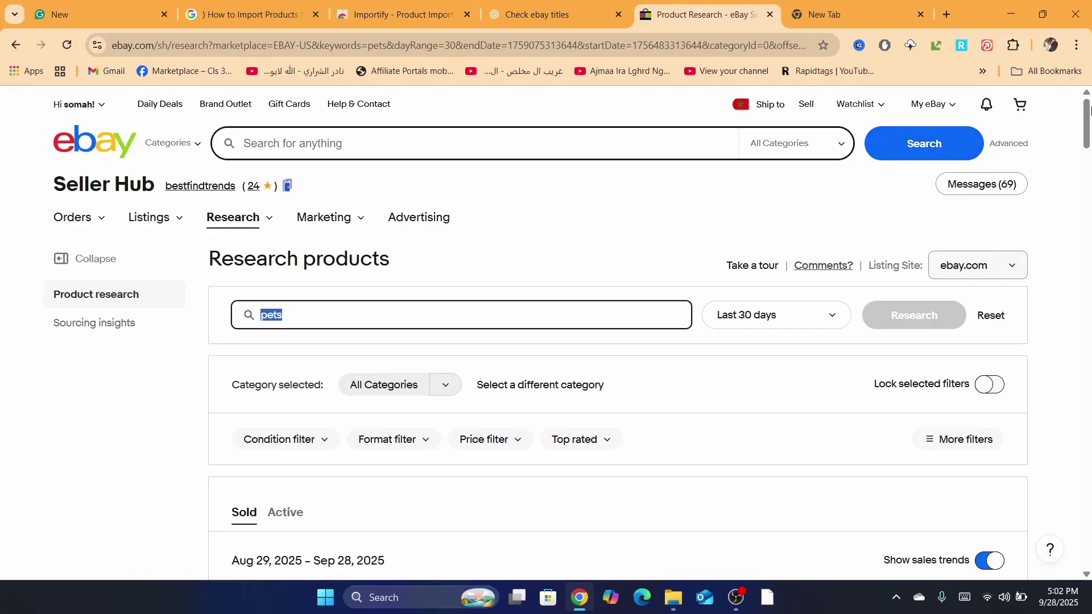
- Open the sold listing "Adopt My Top Pet Pick Today", highlight its sold quantity, and return to the research form above the results
{"action": "left_click_drag", "start_coordinate": [1088, 114], "coordinate": [1088, 200]}
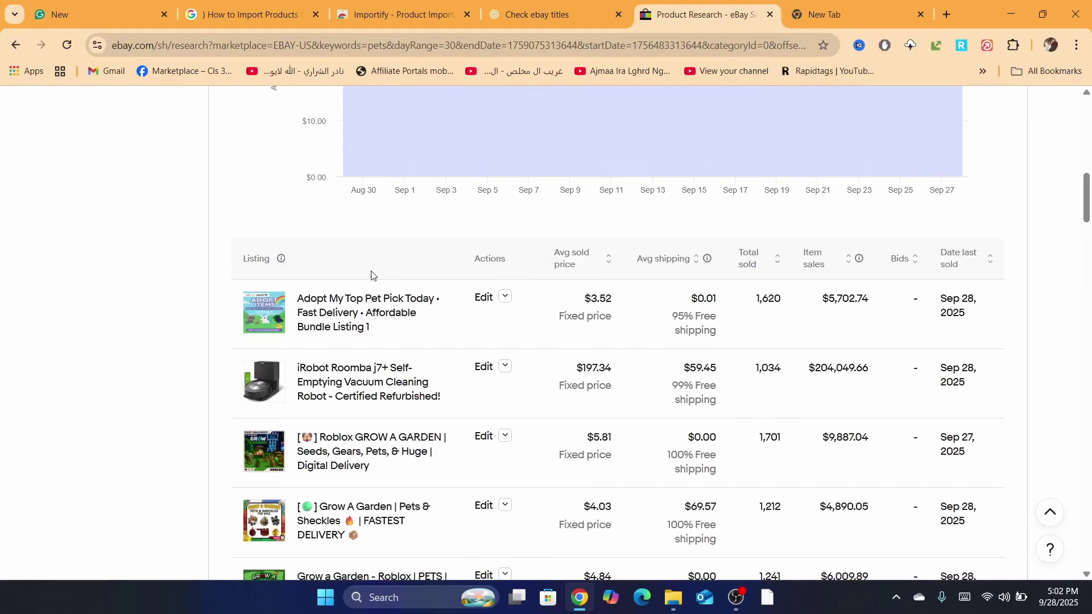
{"action": "left_click", "coordinate": [353, 303]}
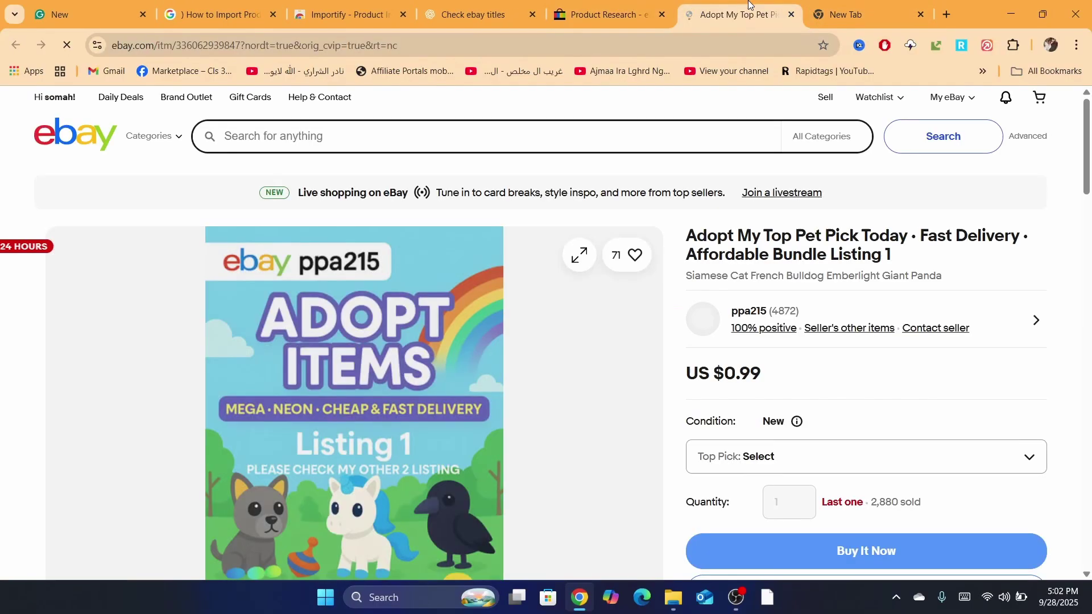
{"action": "left_click_drag", "start_coordinate": [872, 547], "coordinate": [916, 549]}
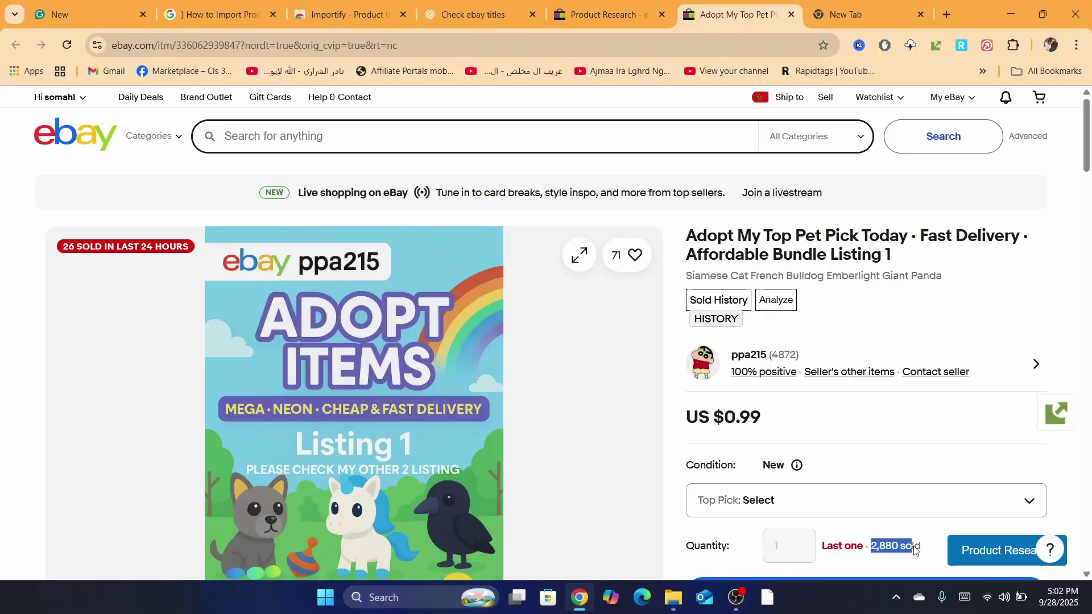
{"action": "scroll", "coordinate": [927, 552], "scroll_direction": "up", "scroll_amount": 5}
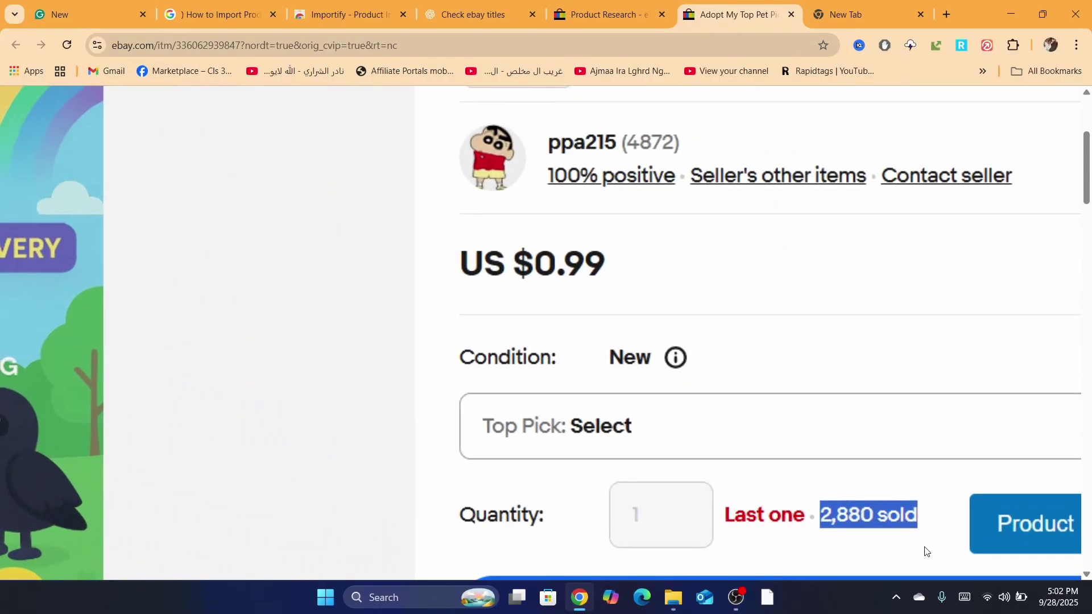
{"action": "scroll", "coordinate": [928, 552], "scroll_direction": "down", "scroll_amount": 5}
{"action": "left_click", "coordinate": [656, 4]}
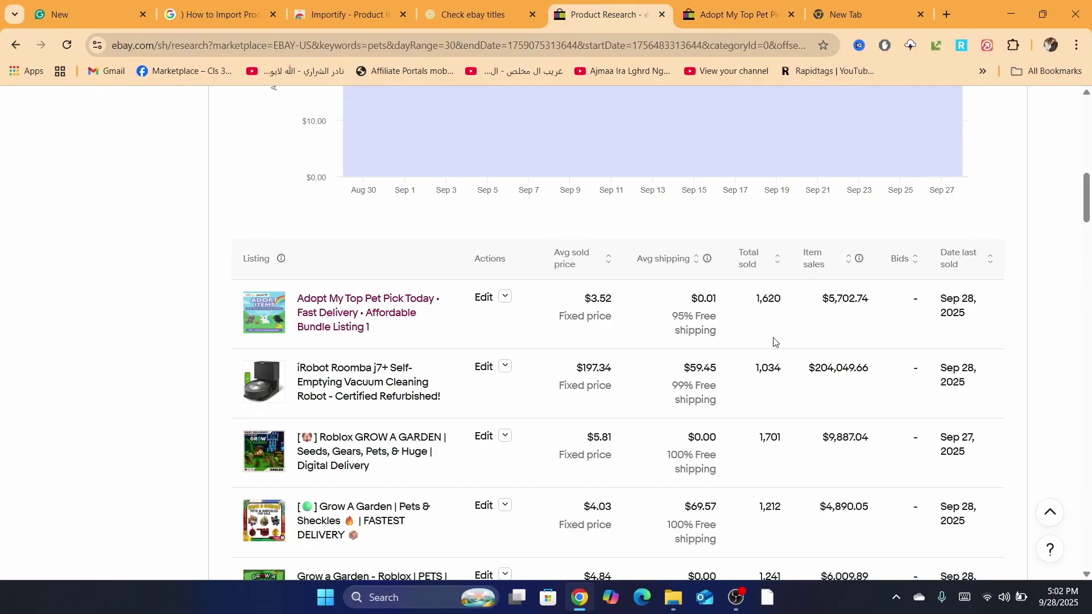
{"action": "left_click_drag", "start_coordinate": [1086, 183], "coordinate": [1084, 91]}
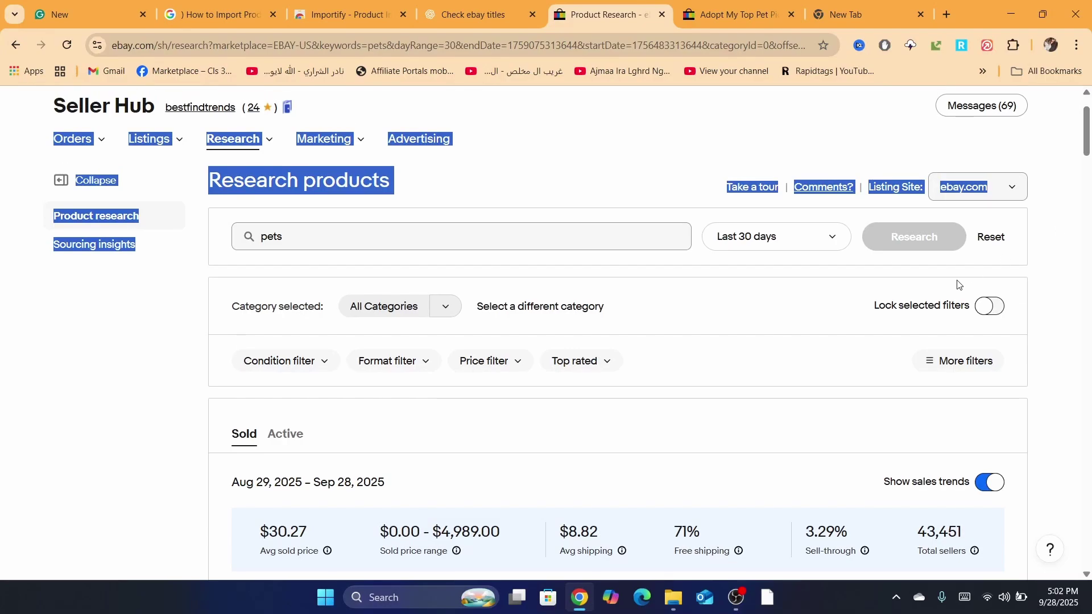
- Filter the "pets" research results to buyers located in Italy using the additional filters
{"action": "left_click", "coordinate": [950, 364]}
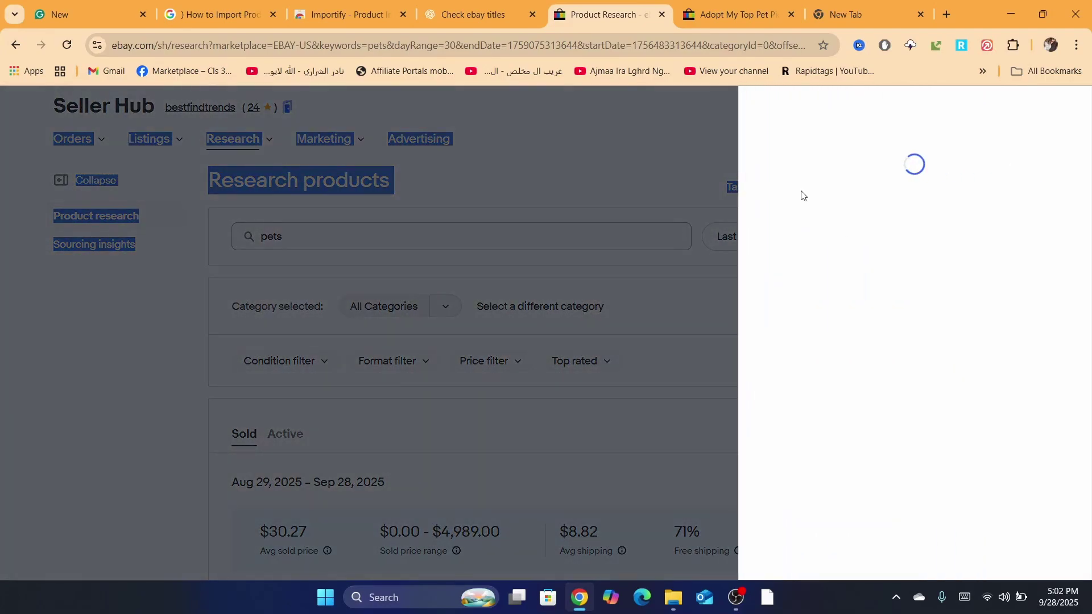
{"action": "left_click", "coordinate": [782, 173]}
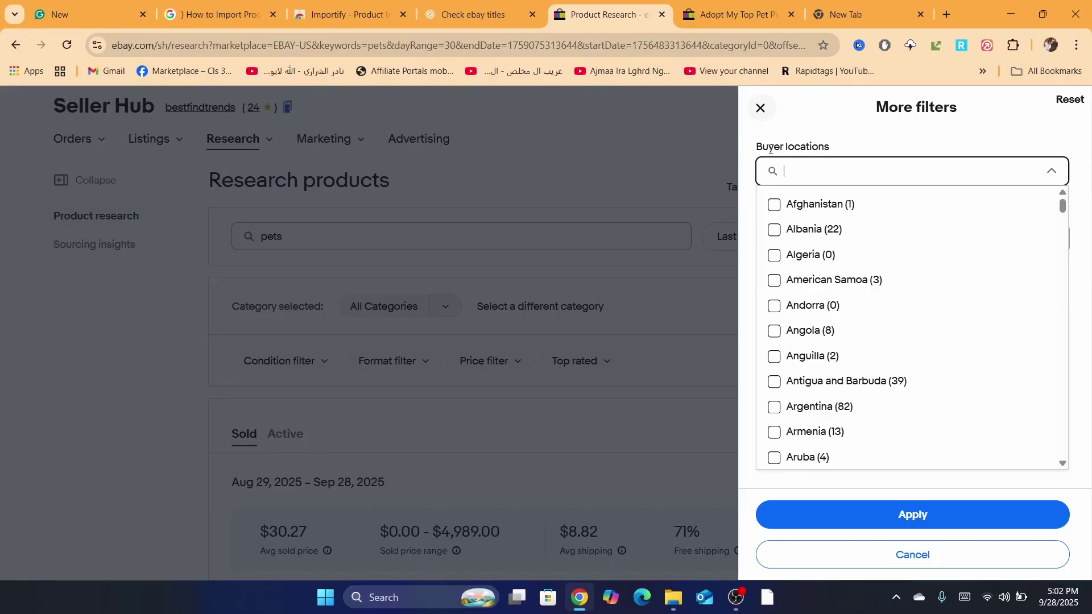
{"action": "left_click", "coordinate": [771, 149]}
{"action": "left_click", "coordinate": [797, 173]}
{"action": "left_click", "coordinate": [785, 145]}
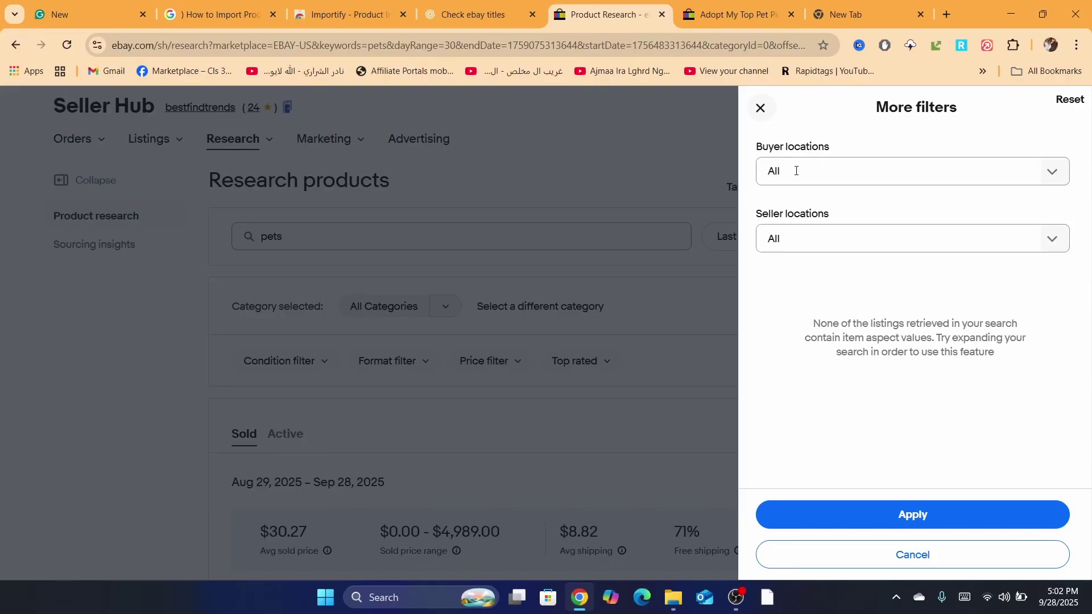
{"action": "left_click", "coordinate": [796, 171]}
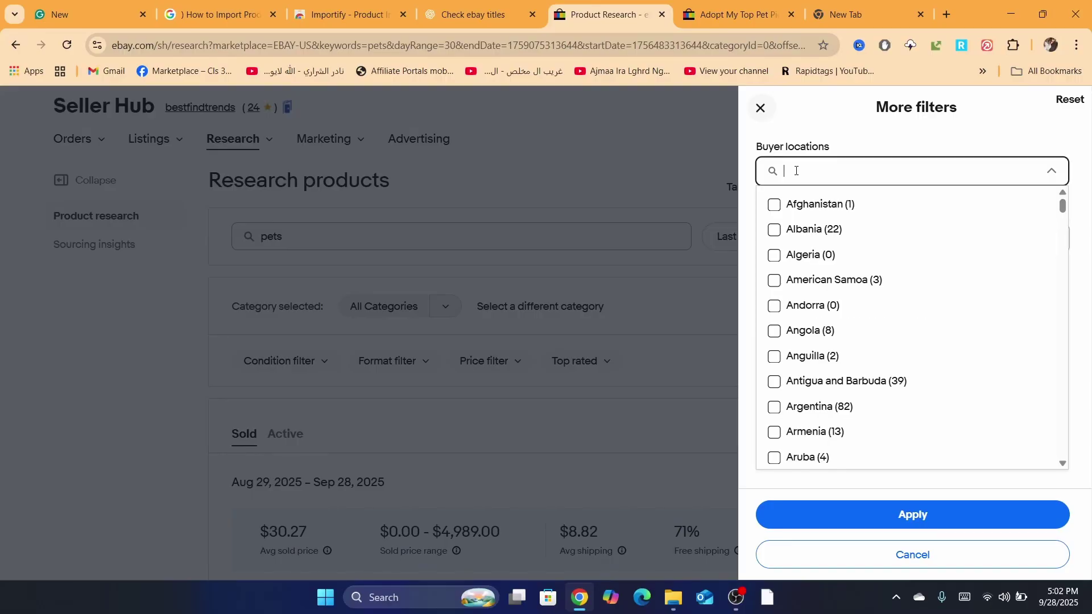
{"action": "left_click", "coordinate": [794, 255]}
{"action": "left_click", "coordinate": [794, 309]}
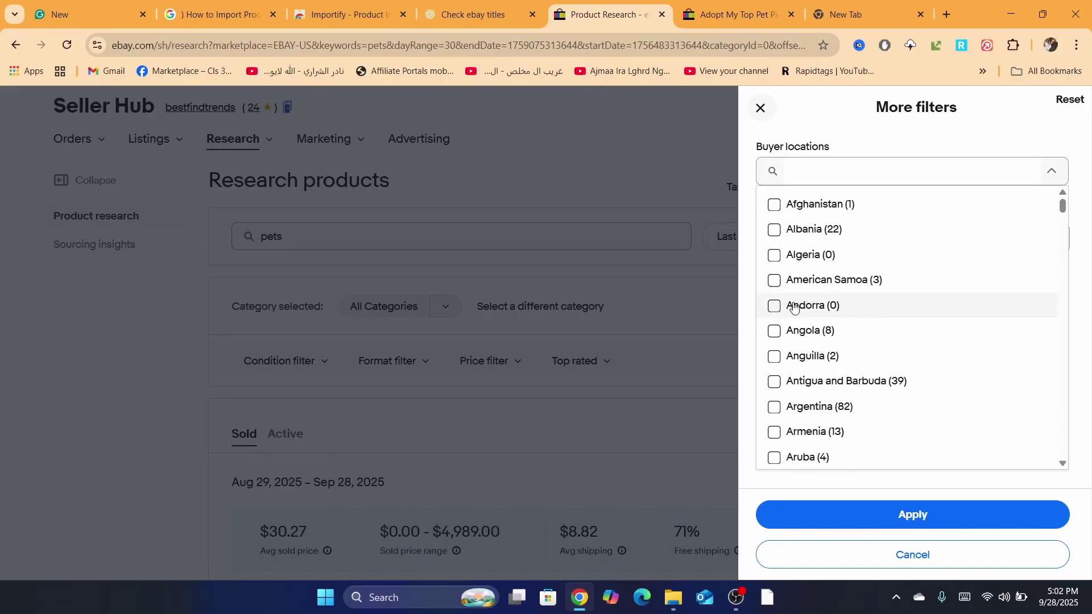
{"action": "left_click_drag", "start_coordinate": [1064, 208], "coordinate": [1063, 306]}
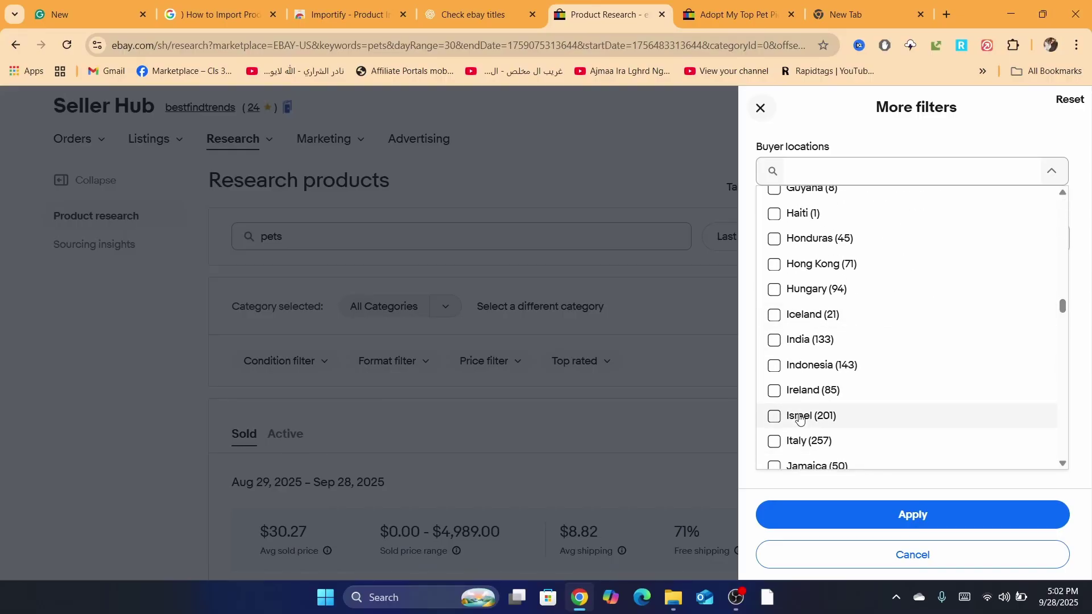
{"action": "left_click", "coordinate": [803, 437]}
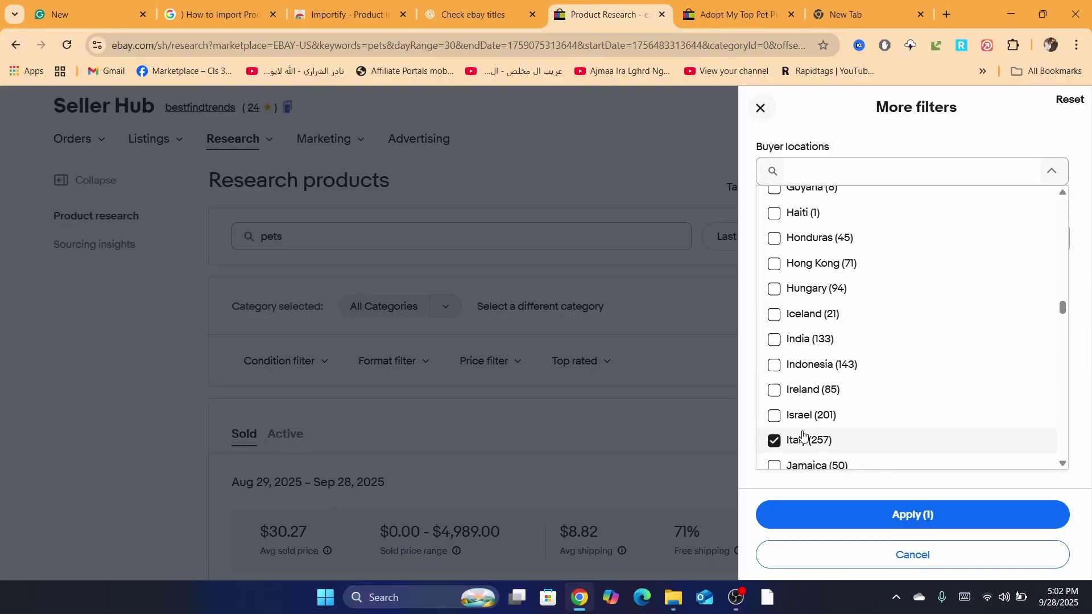
{"action": "left_click", "coordinate": [845, 498]}
{"action": "left_click", "coordinate": [870, 515]}
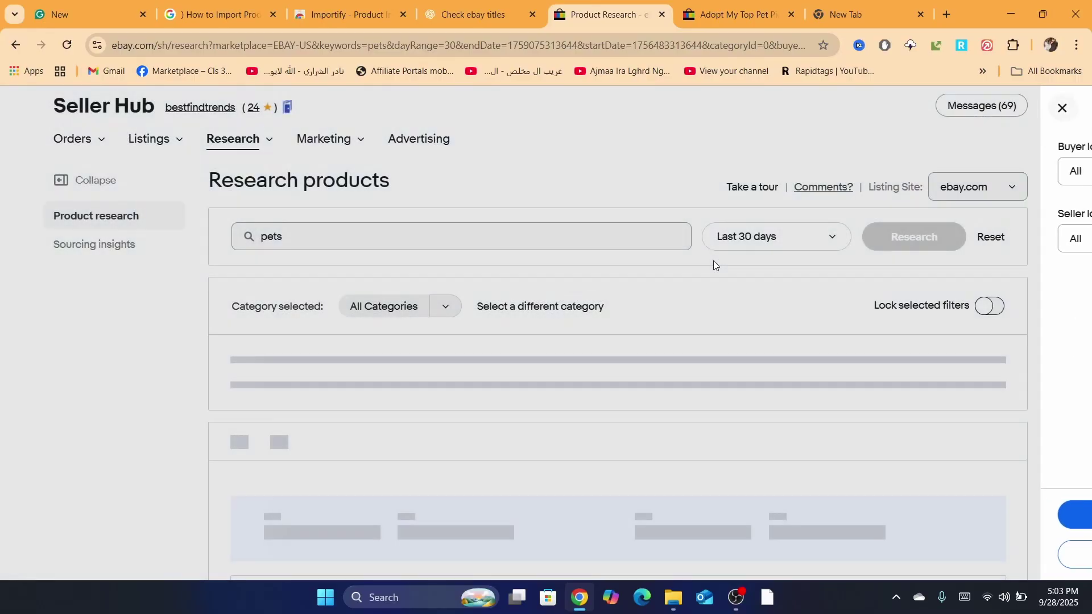
- Review the filtered sold listings, open "Pet Simulator 99 Gems", highlight its sold quantity, and return to the research results
{"action": "scroll", "coordinate": [465, 244], "scroll_direction": "down", "scroll_amount": 15}
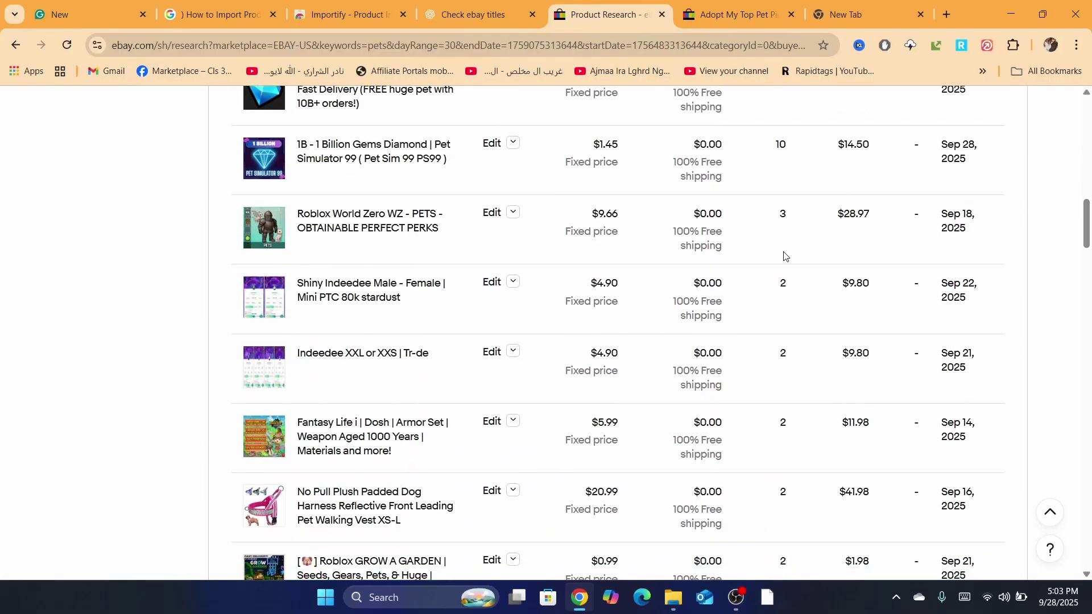
{"action": "scroll", "coordinate": [784, 256], "scroll_direction": "up", "scroll_amount": 5}
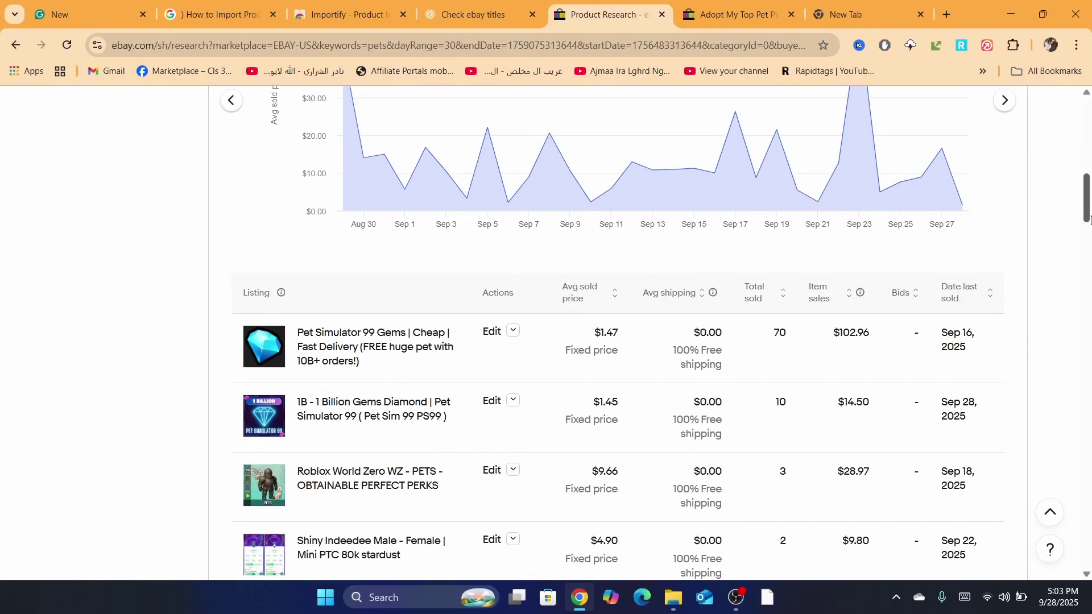
{"action": "left_click", "coordinate": [357, 345]}
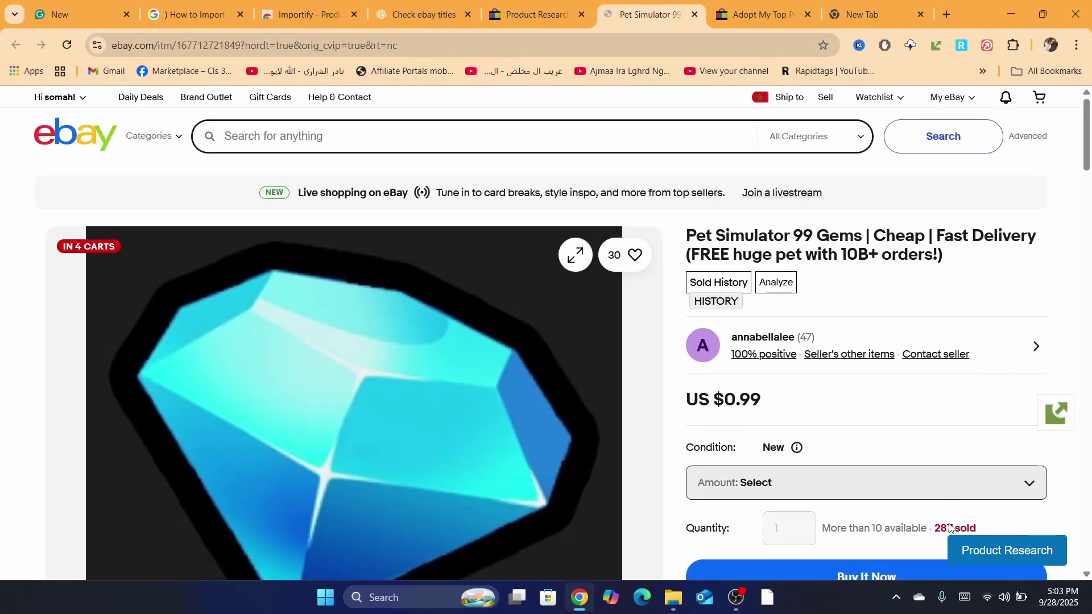
{"action": "left_click_drag", "start_coordinate": [935, 528], "coordinate": [970, 529]}
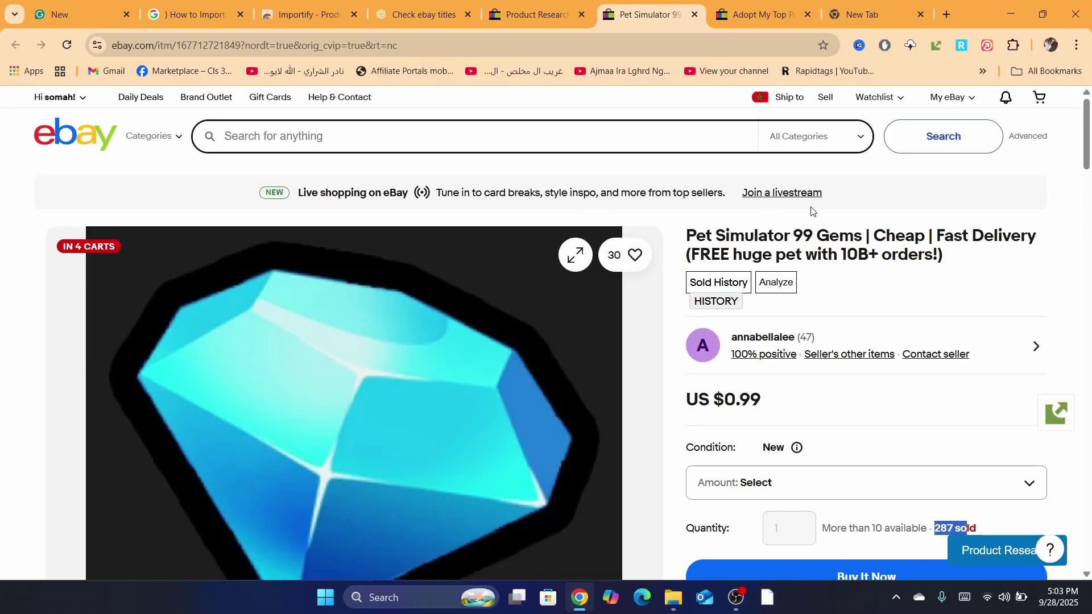
{"action": "left_click", "coordinate": [521, 7]}
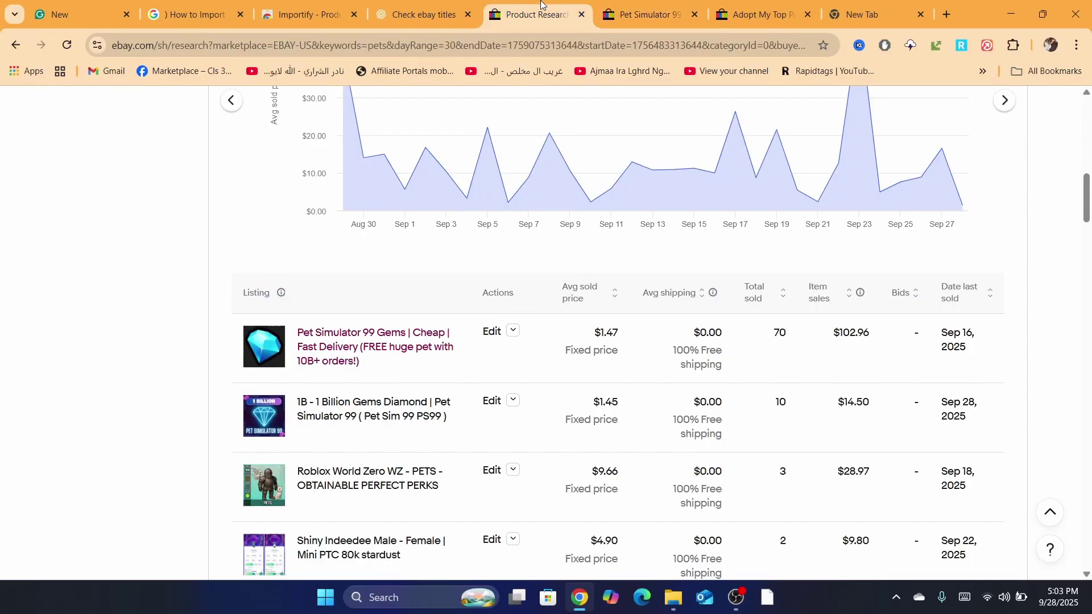
- Replace the "Adopt My Top Pet Pick" listing with the Amazon.com homepage, found through a Google search for "amazon"
{"action": "left_click", "coordinate": [741, 4]}
{"action": "left_click", "coordinate": [707, 40]}
{"action": "type", "text": "amazz"}
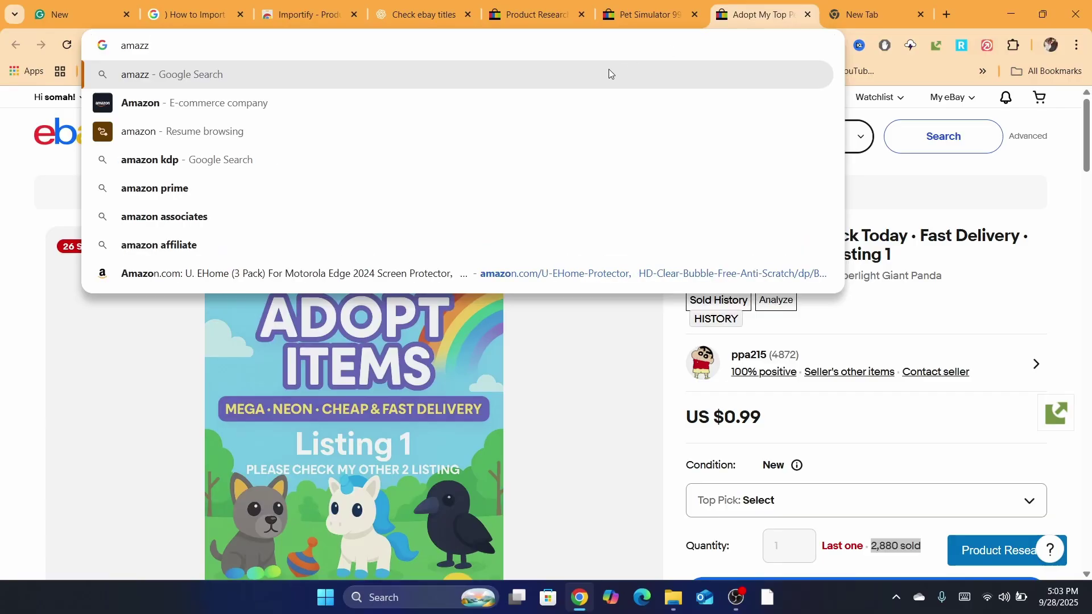
{"action": "left_click", "coordinate": [483, 109]}
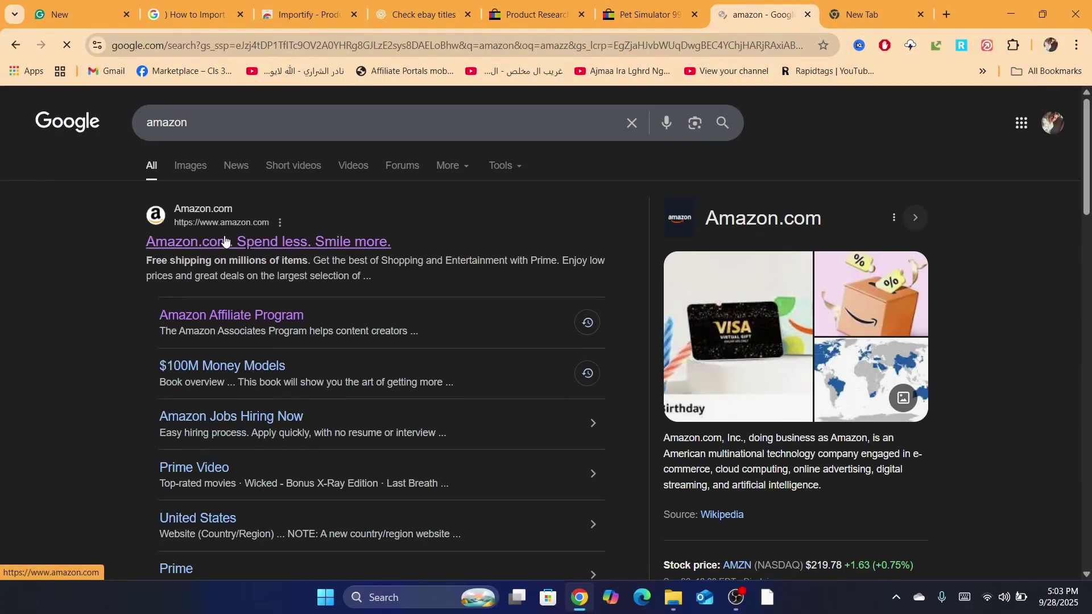
{"action": "left_click", "coordinate": [225, 241]}
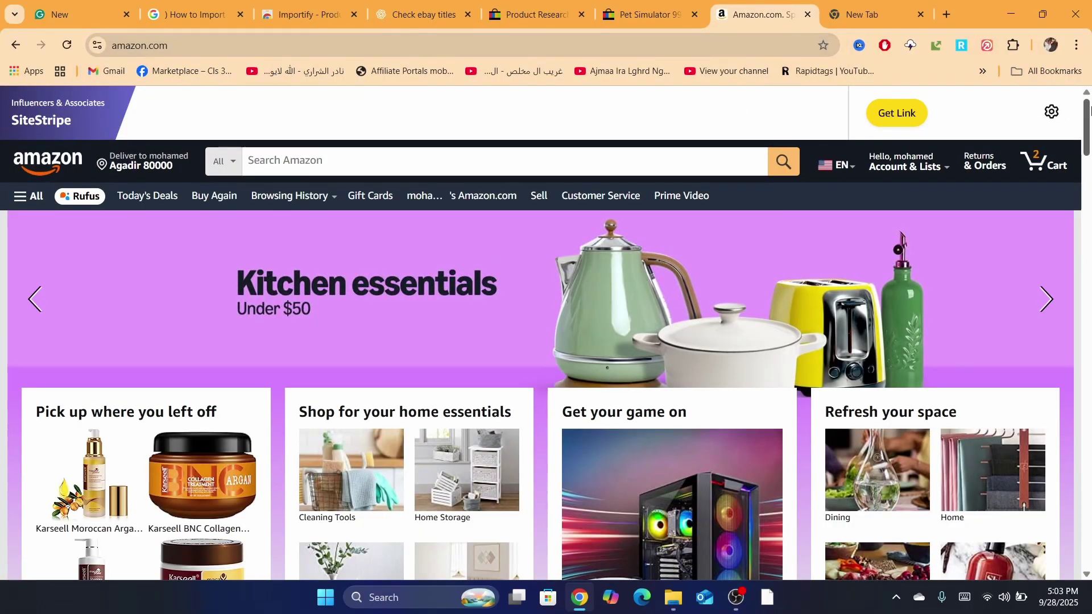
- Copy the full title of Amazon's JZG 3 Pack Screen Protector for Motorola Edge 2024 and research it in eBay Product research
{"action": "scroll", "coordinate": [1089, 110], "scroll_direction": "down", "scroll_amount": 20}
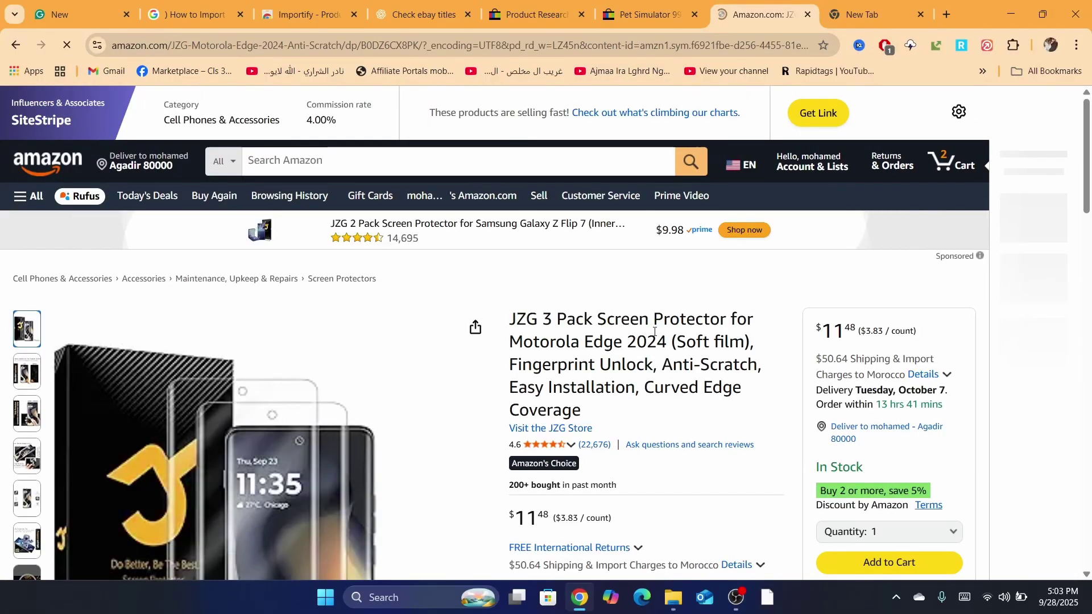
{"action": "triple_click", "coordinate": [654, 332]}
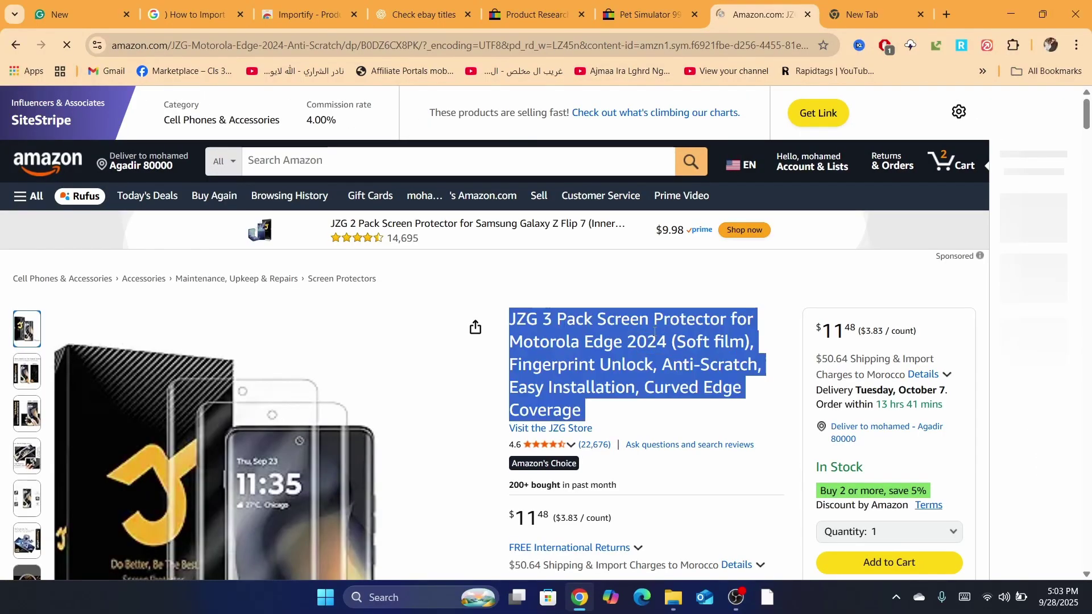
{"action": "key", "text": "ctrl+shift+Tab"}
{"action": "key", "text": "ctrl+shift+Tab"}
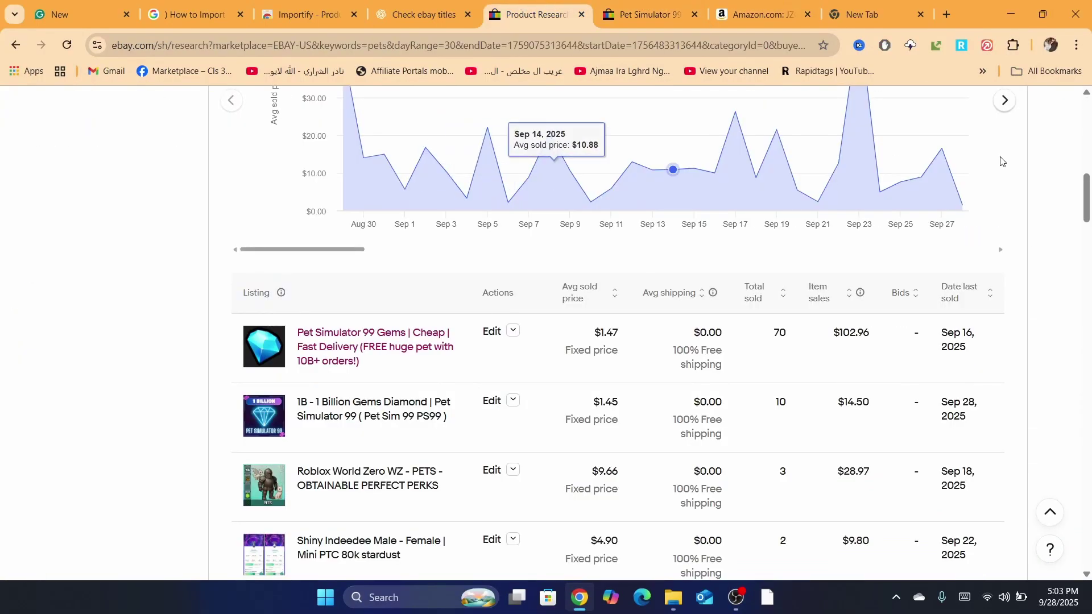
{"action": "left_click_drag", "start_coordinate": [1087, 194], "coordinate": [1065, 76]}
{"action": "left_click", "coordinate": [386, 314]}
{"action": "key", "text": "ctrl+a"}
{"action": "key", "text": "ctrl+v"}
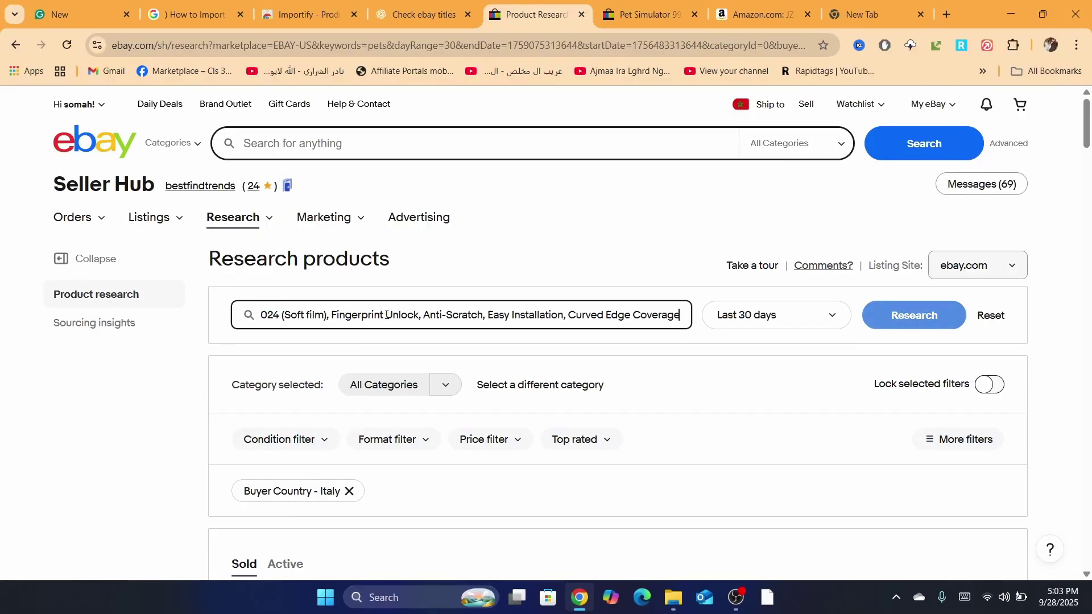
{"action": "key", "text": "Return"}
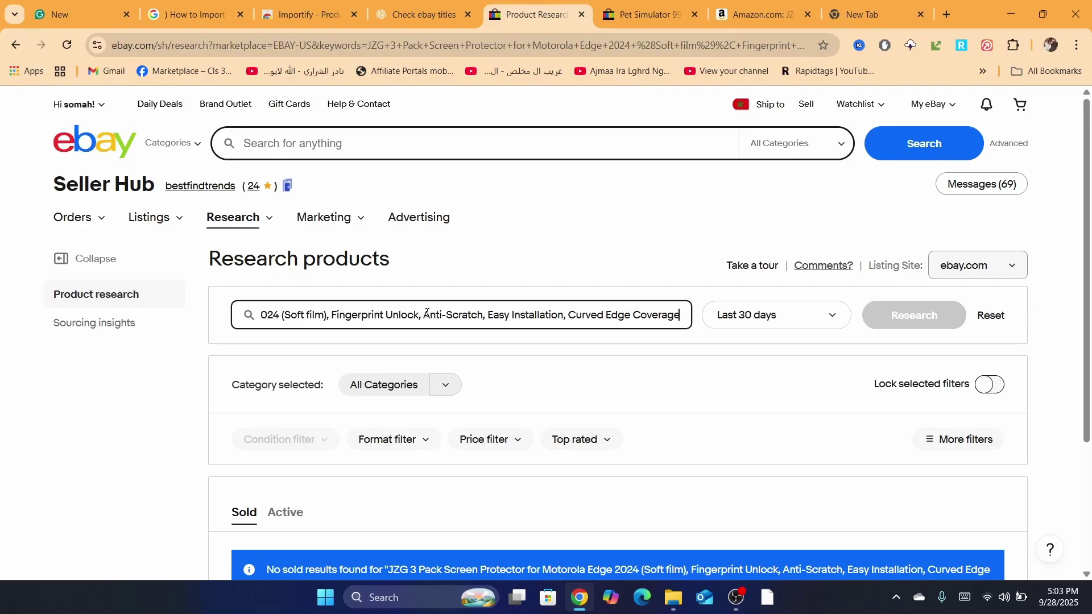
- Shorten the research keywords to "screen Protector" and rerun the product research
{"action": "key", "text": "BackSpace"}
{"action": "key", "text": "BackSpace"}
{"action": "key", "text": "BackSpace"}
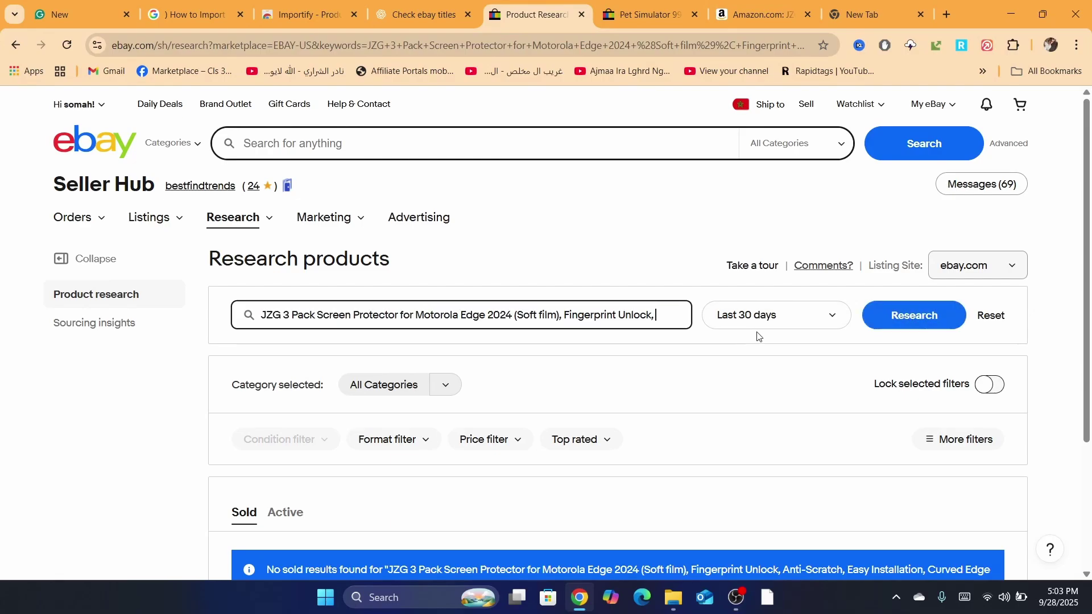
{"action": "key", "text": "BackSpace"}
{"action": "key", "text": "BackSpace"}
{"action": "key", "text": "BackSpace"}
{"action": "key", "text": "BackSpace"}
{"action": "key", "text": "BackSpace"}
{"action": "key", "text": "BackSpace"}
{"action": "key", "text": "BackSpace"}
{"action": "key", "text": "BackSpace"}
{"action": "key", "text": "BackSpace"}
{"action": "key", "text": "BackSpace"}
{"action": "key", "text": "BackSpace"}
{"action": "key", "text": "BackSpace"}
{"action": "key", "text": "BackSpace"}
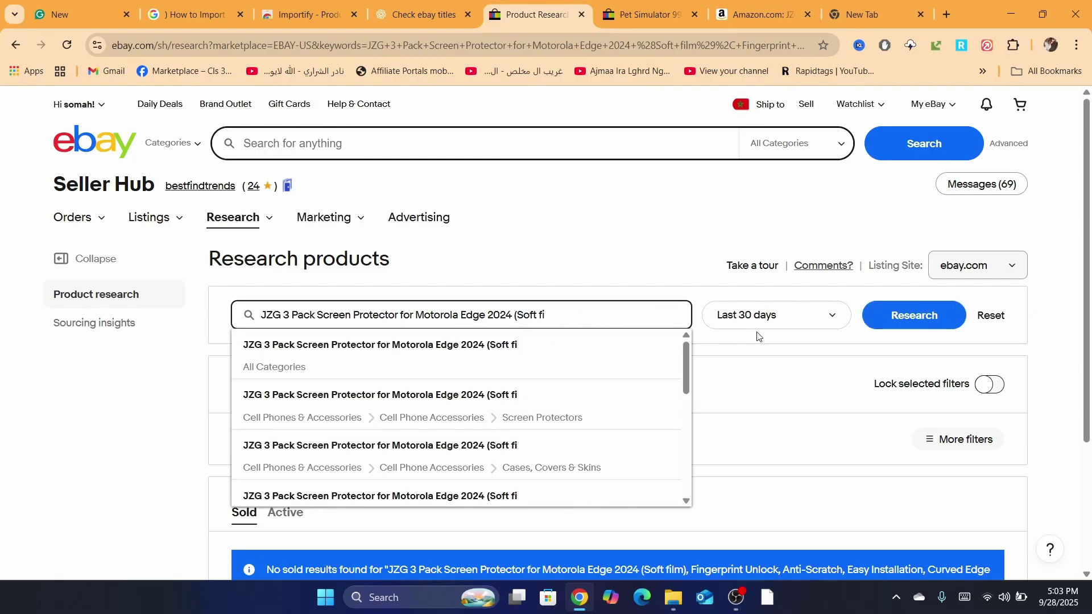
{"action": "key", "text": "BackSpace"}
{"action": "key", "text": "BackSpace"}
{"action": "key", "text": "BackSpace"}
{"action": "key", "text": "BackSpace"}
{"action": "key", "text": "BackSpace"}
{"action": "key", "text": "BackSpace"}
{"action": "key", "text": "BackSpace"}
{"action": "key", "text": "BackSpace"}
{"action": "key", "text": "BackSpace"}
{"action": "key", "text": "BackSpace"}
{"action": "key", "text": "BackSpace"}
{"action": "key", "text": "BackSpace"}
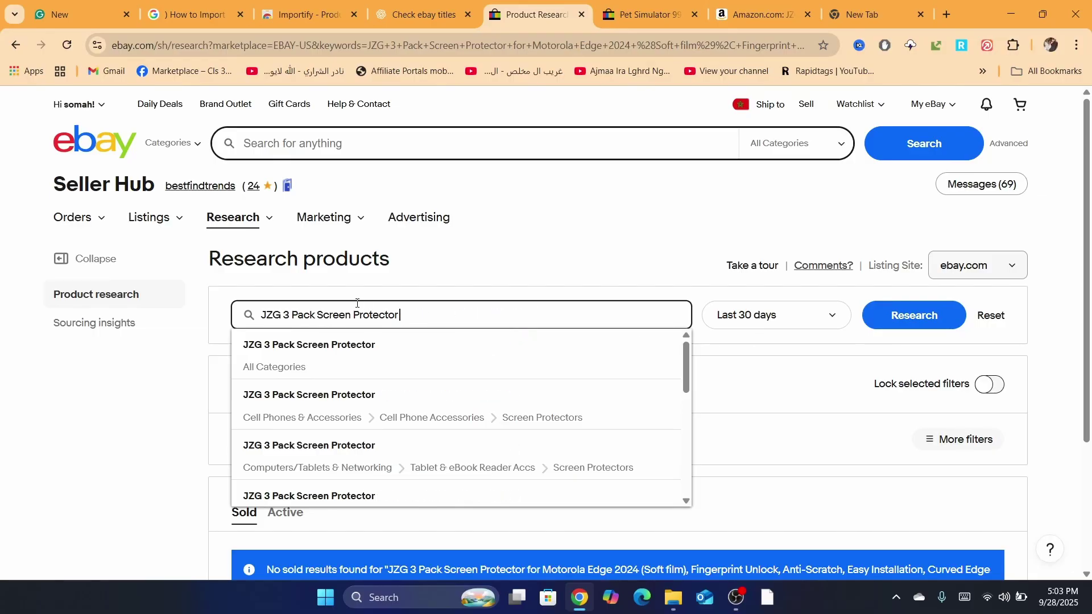
{"action": "left_click_drag", "start_coordinate": [321, 319], "coordinate": [233, 307]}
{"action": "key", "text": "BackSpace"}
{"action": "type", "text": "s"}
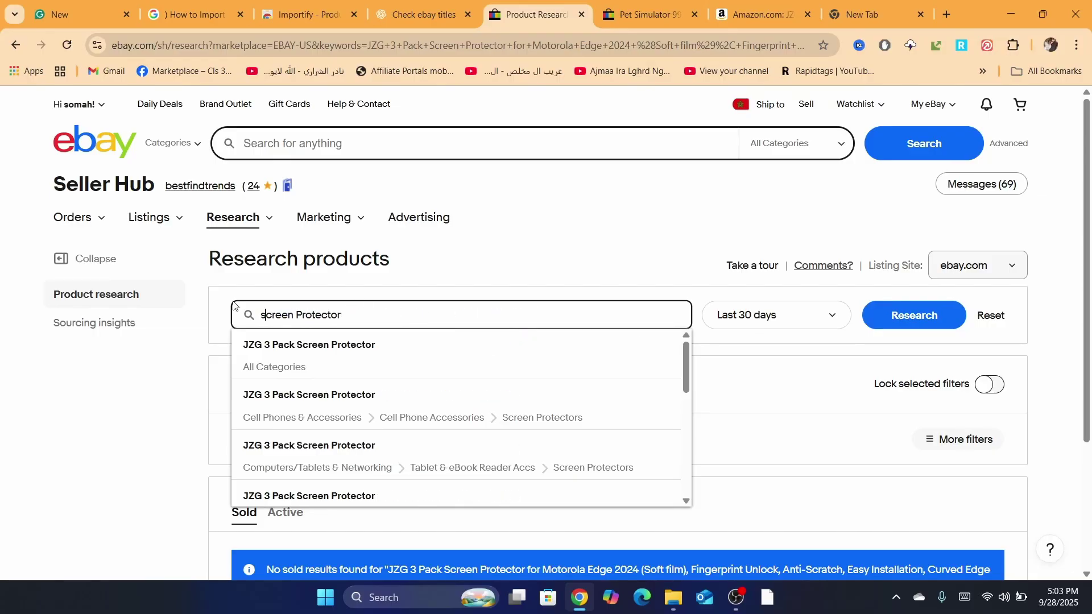
{"action": "key", "text": "Return"}
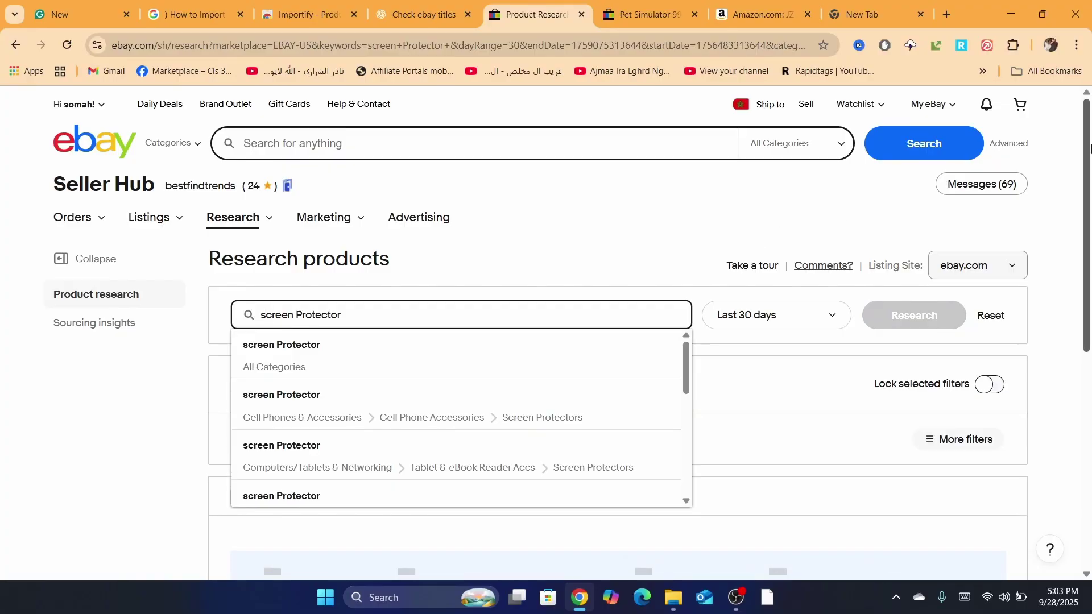
- Review the screen protector results, open the first 3X Tempered Glass listing, highlight its sold quantity, and return to the research page
{"action": "scroll", "coordinate": [1089, 241], "scroll_direction": "down", "scroll_amount": 3}
{"action": "scroll", "coordinate": [1089, 240], "scroll_direction": "down", "scroll_amount": 20}
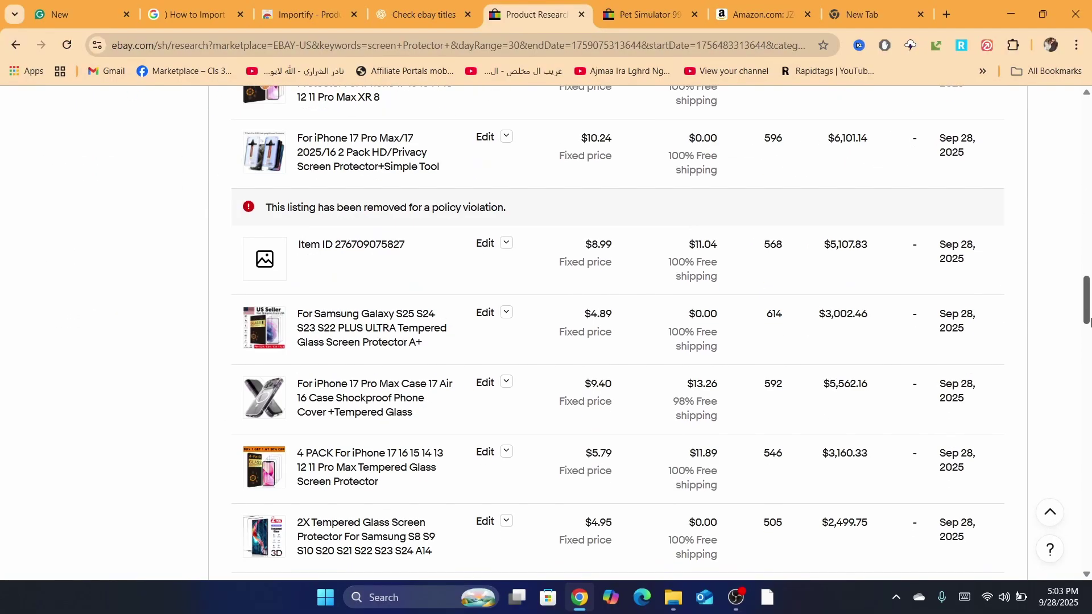
{"action": "scroll", "coordinate": [1060, 300], "scroll_direction": "up", "scroll_amount": 15}
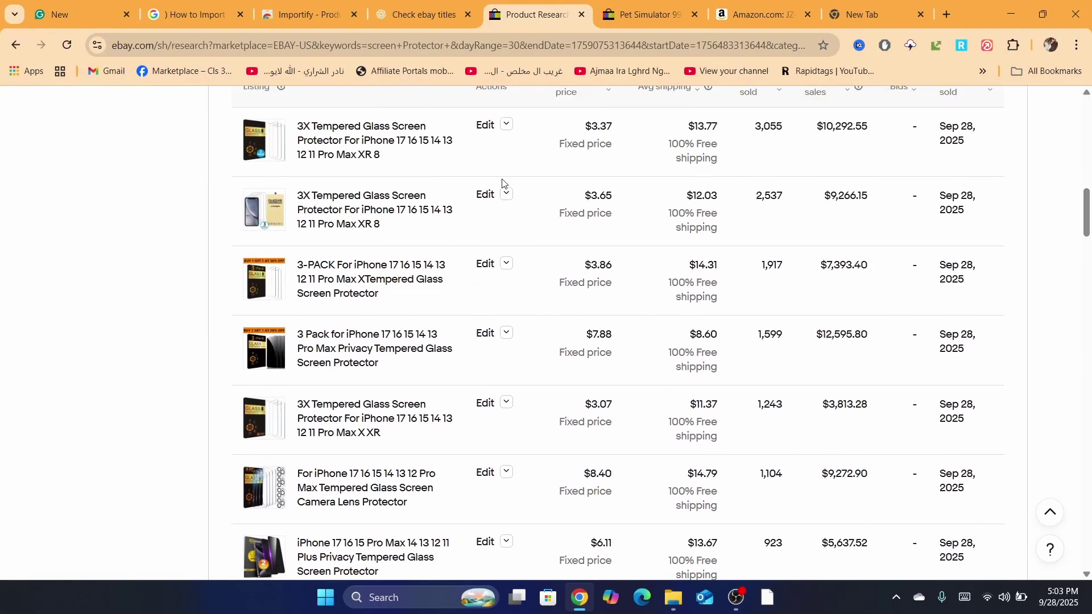
{"action": "left_click", "coordinate": [363, 135]}
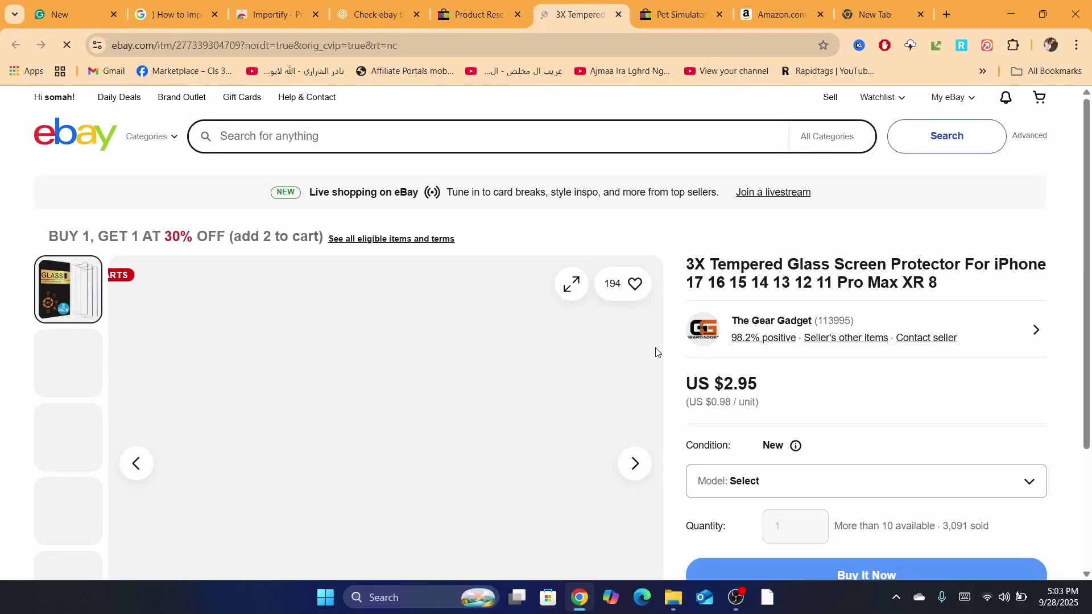
{"action": "scroll", "coordinate": [1091, 167], "scroll_direction": "down", "scroll_amount": 8}
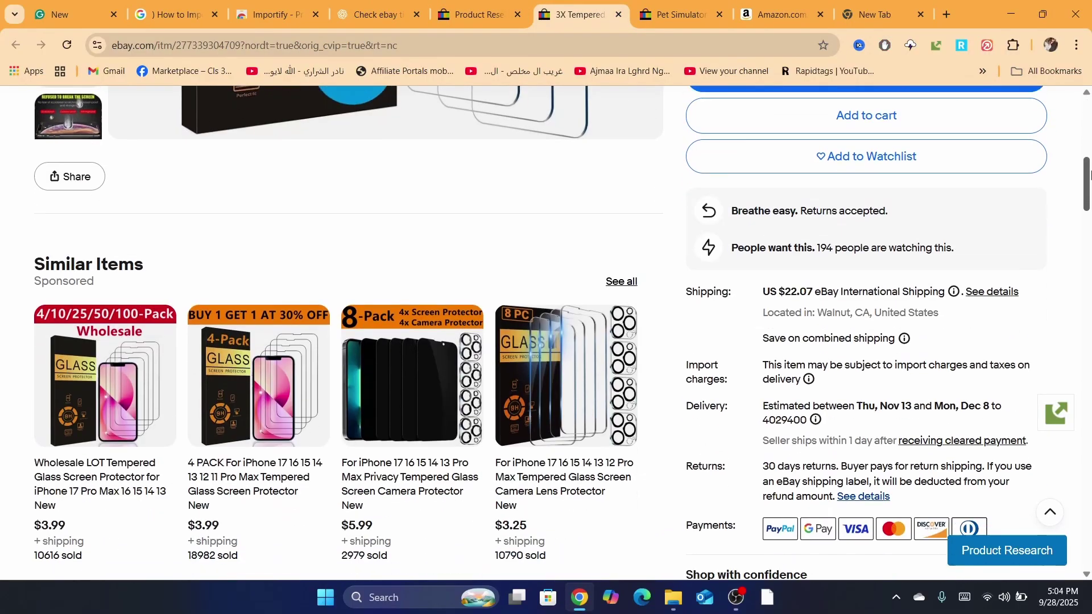
{"action": "scroll", "coordinate": [930, 267], "scroll_direction": "up", "scroll_amount": 4}
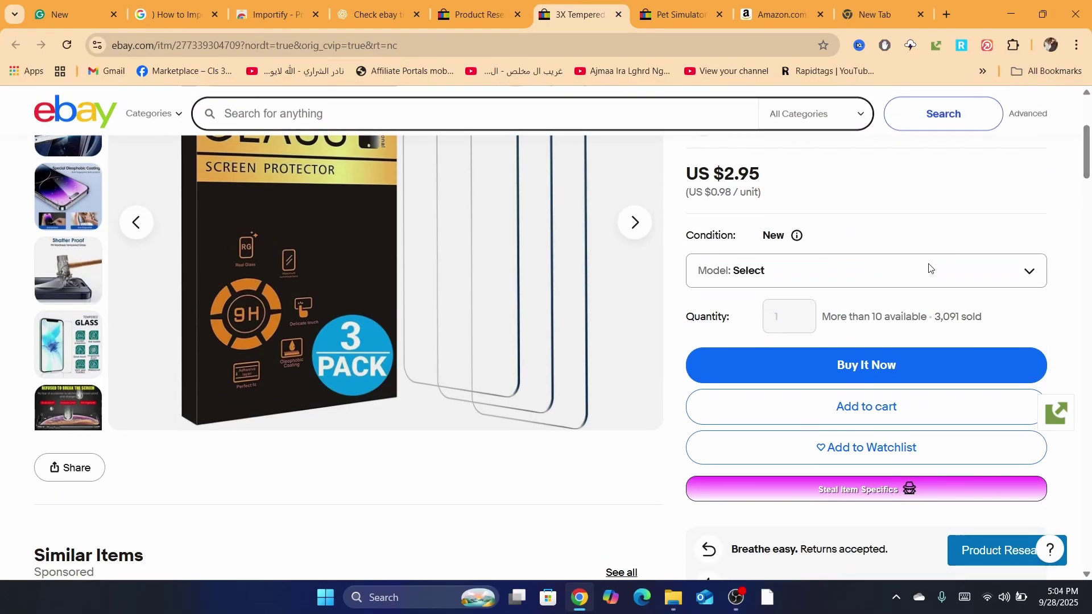
{"action": "left_click_drag", "start_coordinate": [939, 320], "coordinate": [989, 317]}
{"action": "key", "text": "ctrl+shift+Tab"}
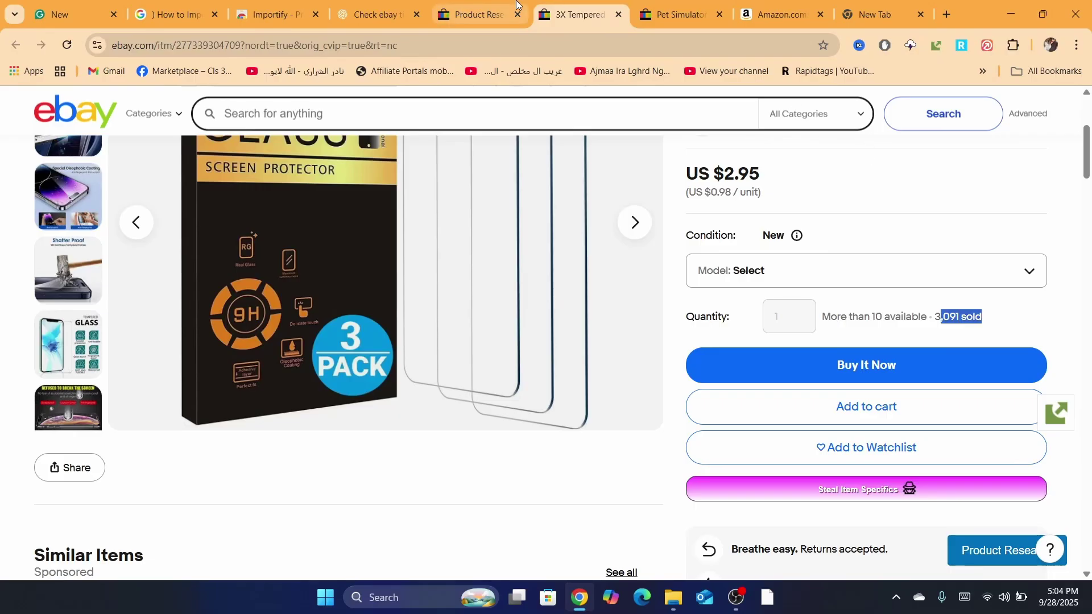
- Check the average sold price chart and open the first 3X Tempered Glass listing again in a background tab
{"action": "scroll", "coordinate": [764, 303], "scroll_direction": "up", "scroll_amount": 6}
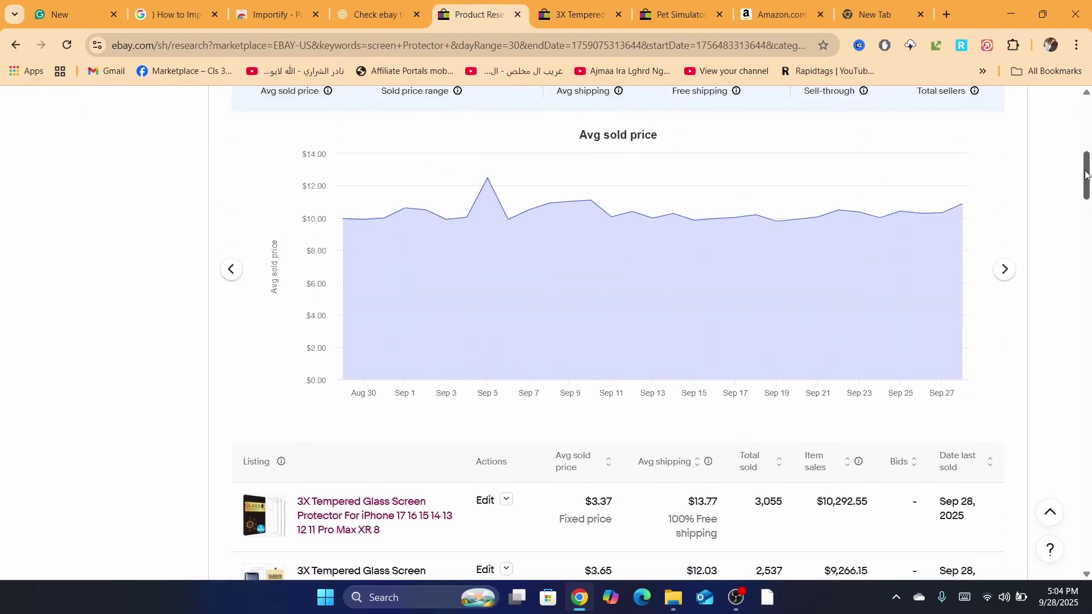
{"action": "scroll", "coordinate": [764, 304], "scroll_direction": "down", "scroll_amount": 2}
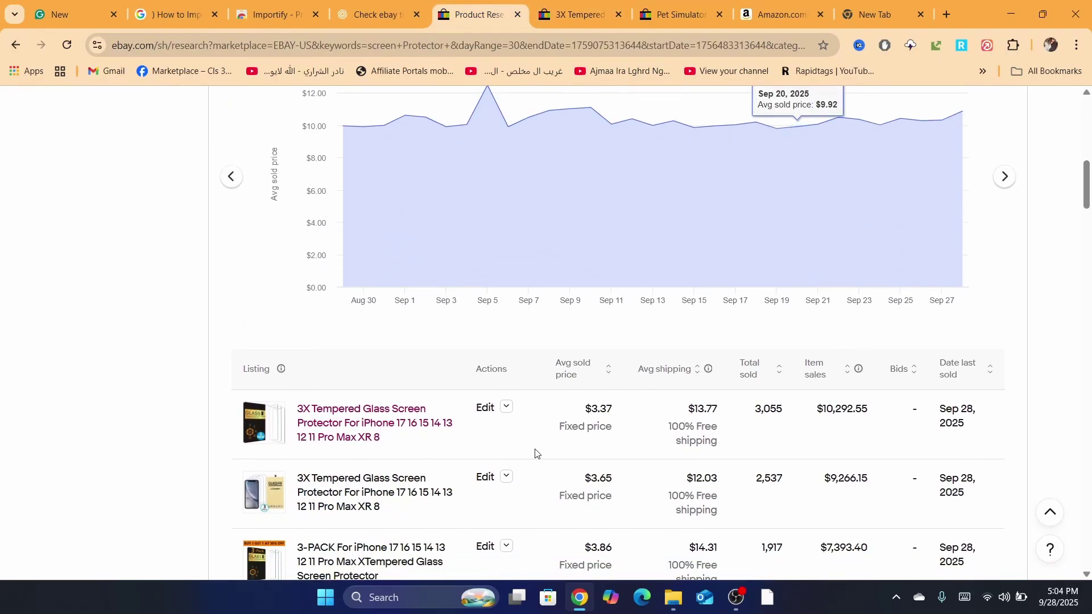
{"action": "middle_click", "coordinate": [390, 422]}
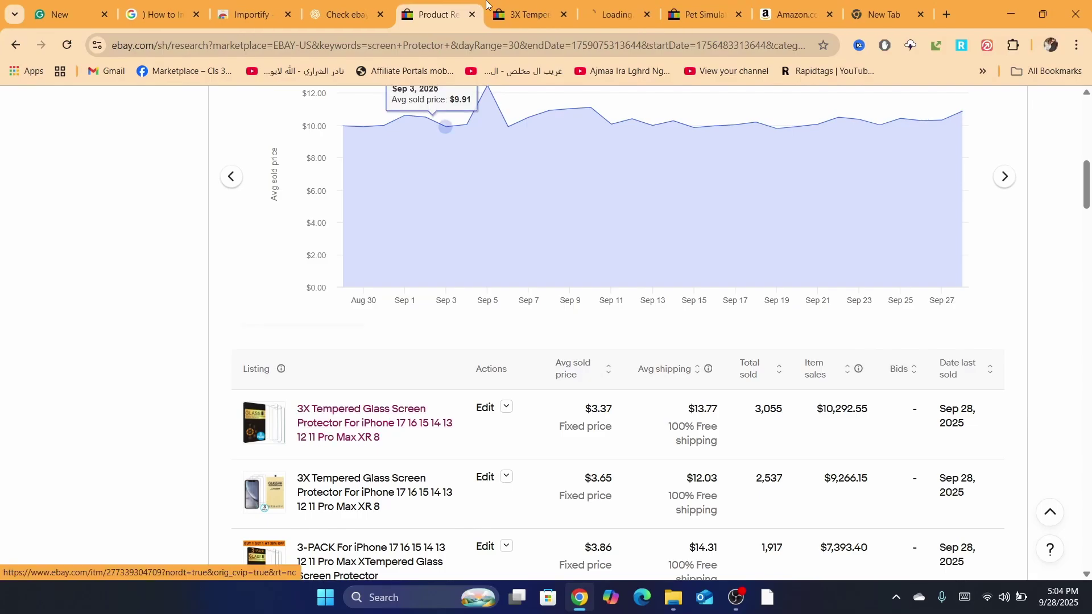
- Run the sales analysis on the 3X Tempered Glass listing, examine its 30-day and 90-day revenue, and close the analysis
{"action": "left_click", "coordinate": [509, 4]}
{"action": "left_click", "coordinate": [607, 4]}
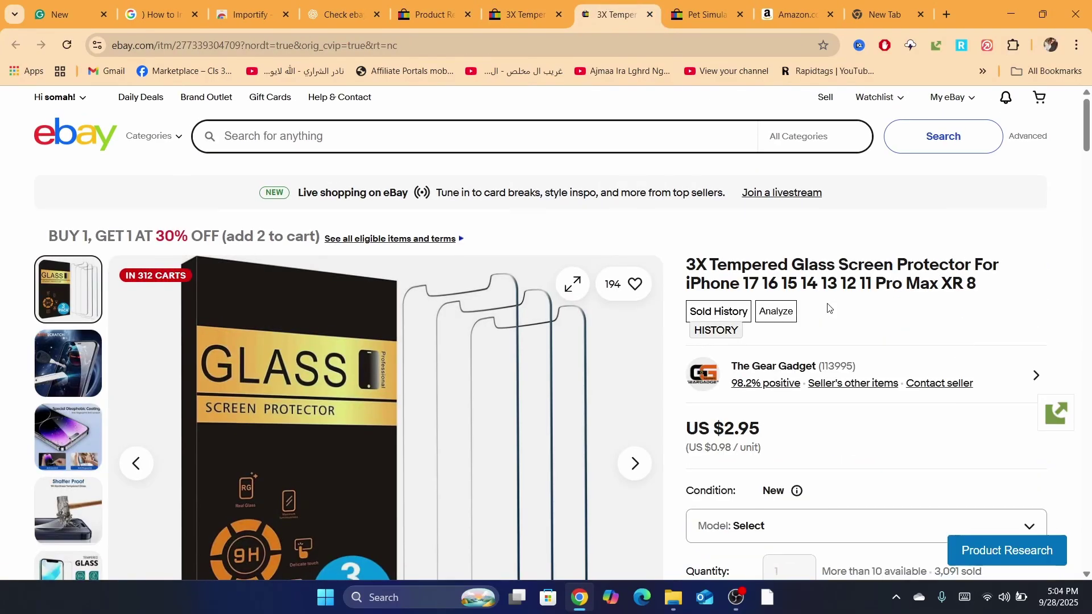
{"action": "left_click", "coordinate": [768, 312]}
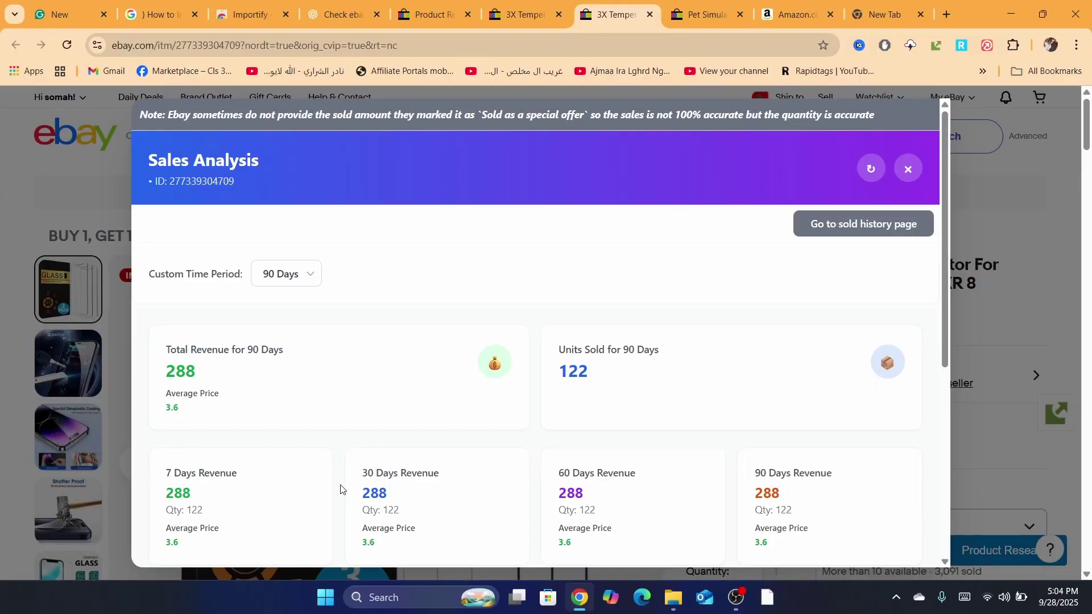
{"action": "left_click_drag", "start_coordinate": [365, 488], "coordinate": [418, 492]}
{"action": "scroll", "coordinate": [406, 504], "scroll_direction": "up", "scroll_amount": 5}
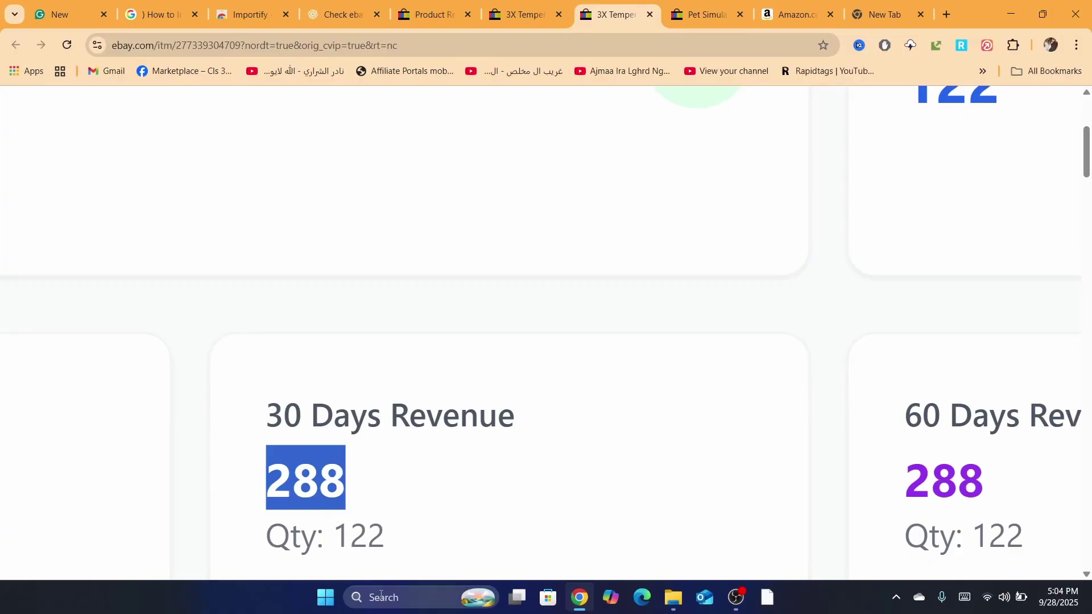
{"action": "left_click", "coordinate": [349, 512]}
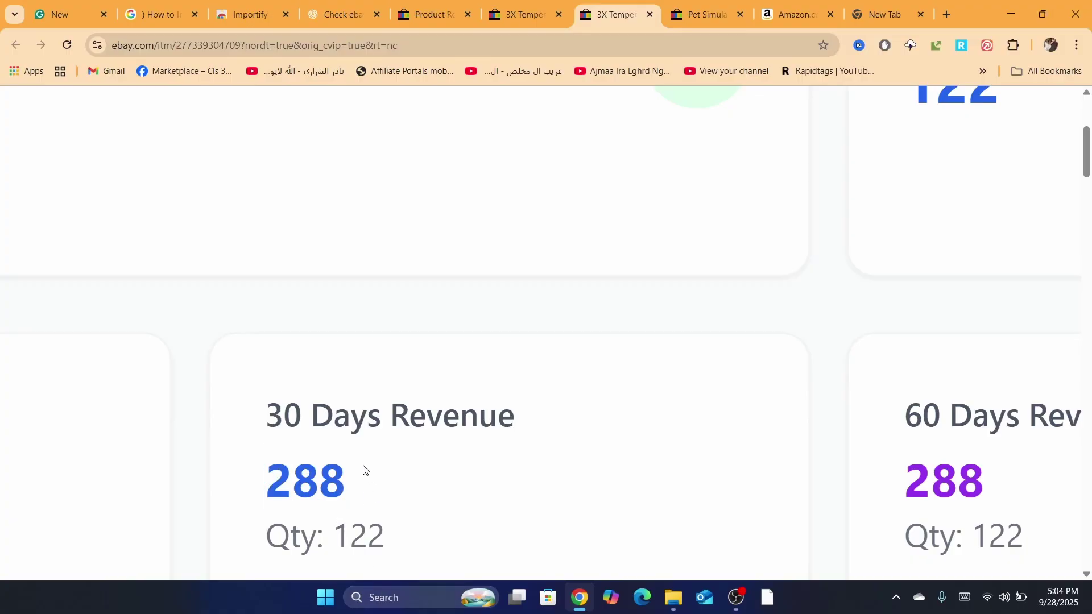
{"action": "double_click", "coordinate": [315, 488]}
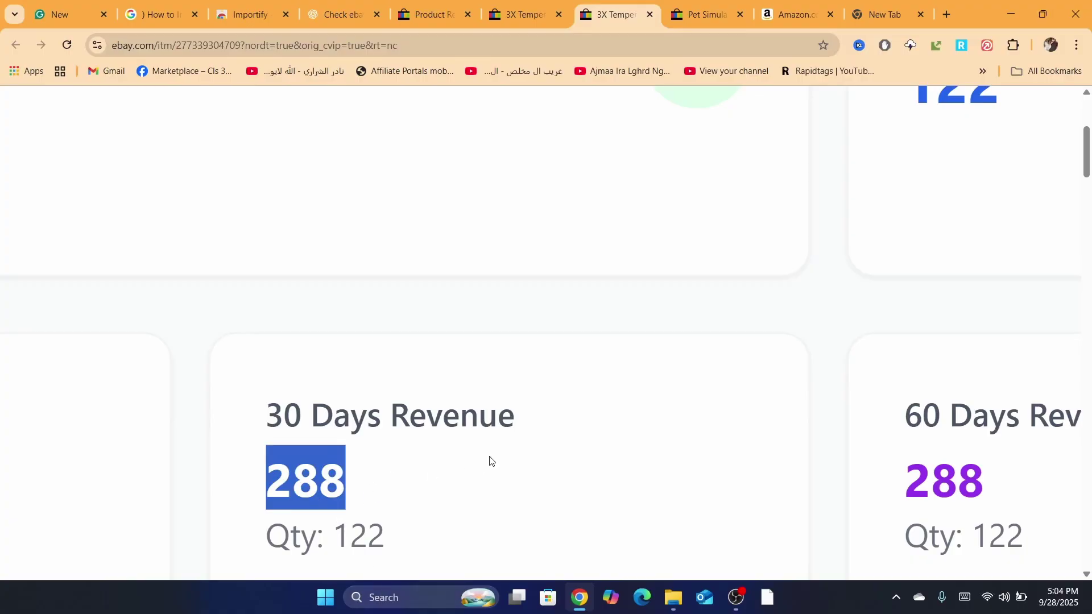
{"action": "scroll", "coordinate": [491, 462], "scroll_direction": "down", "scroll_amount": 5}
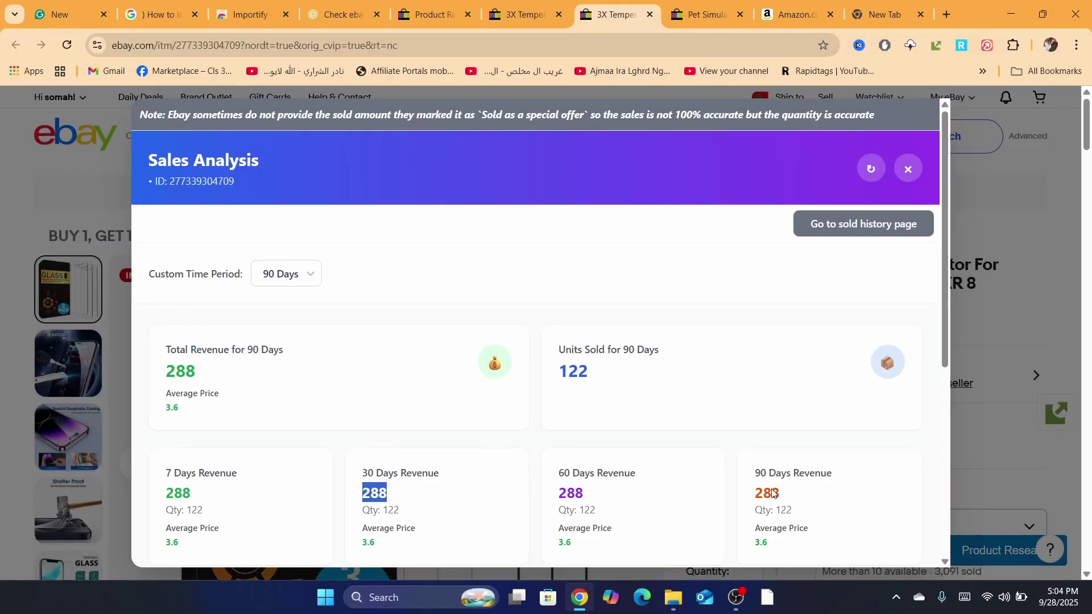
{"action": "left_click_drag", "start_coordinate": [739, 471], "coordinate": [848, 468]}
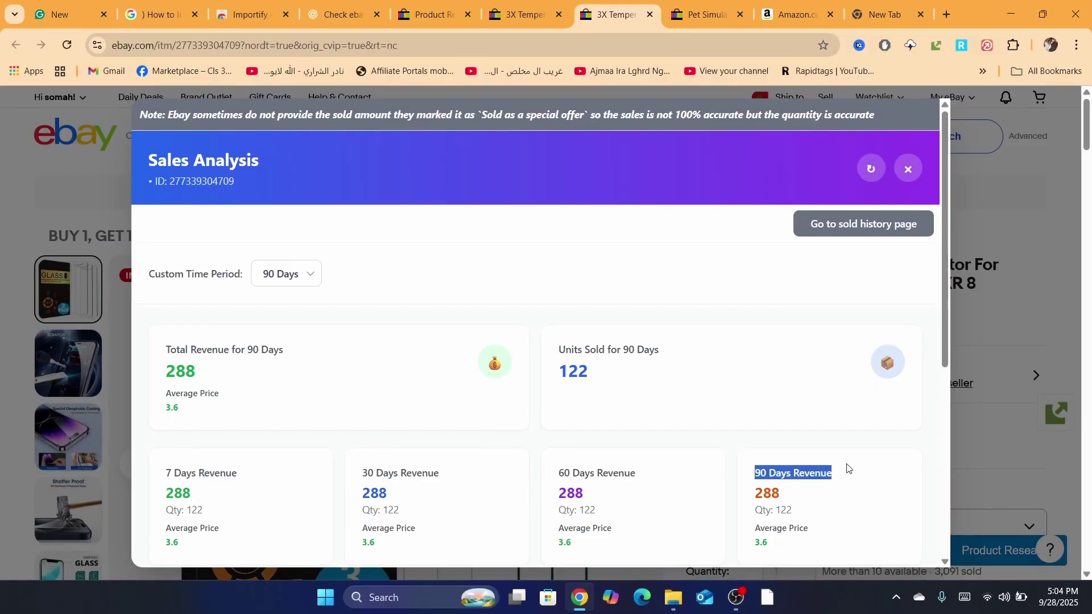
{"action": "left_click", "coordinate": [909, 169]}
- Return to the screen protector product research and filter its results to seller location China
{"action": "left_click", "coordinate": [568, 6]}
{"action": "left_click", "coordinate": [421, 12]}
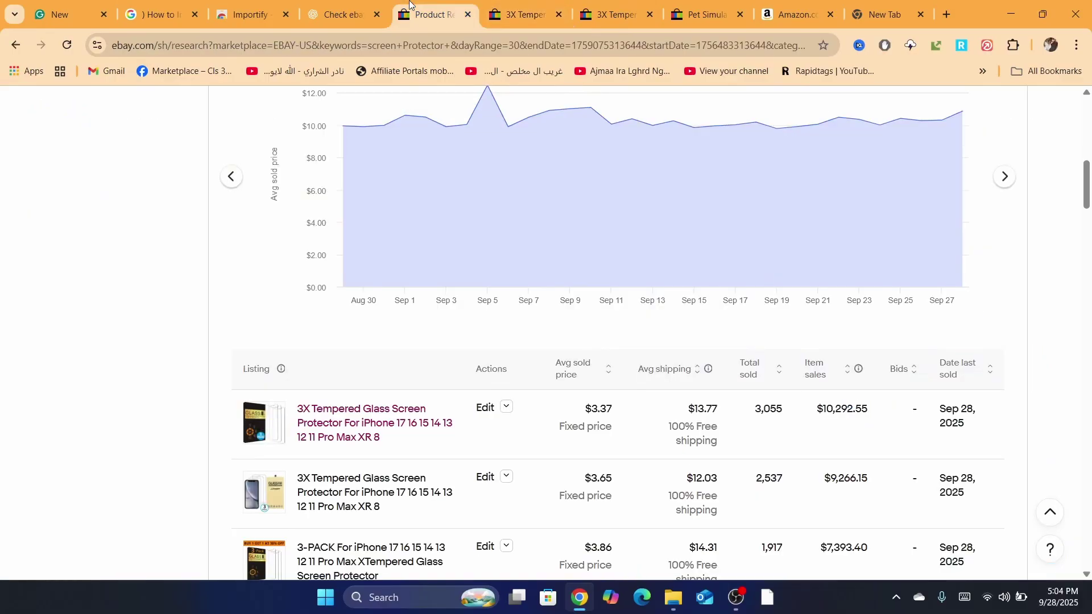
{"action": "left_click_drag", "start_coordinate": [1088, 184], "coordinate": [1081, 117]}
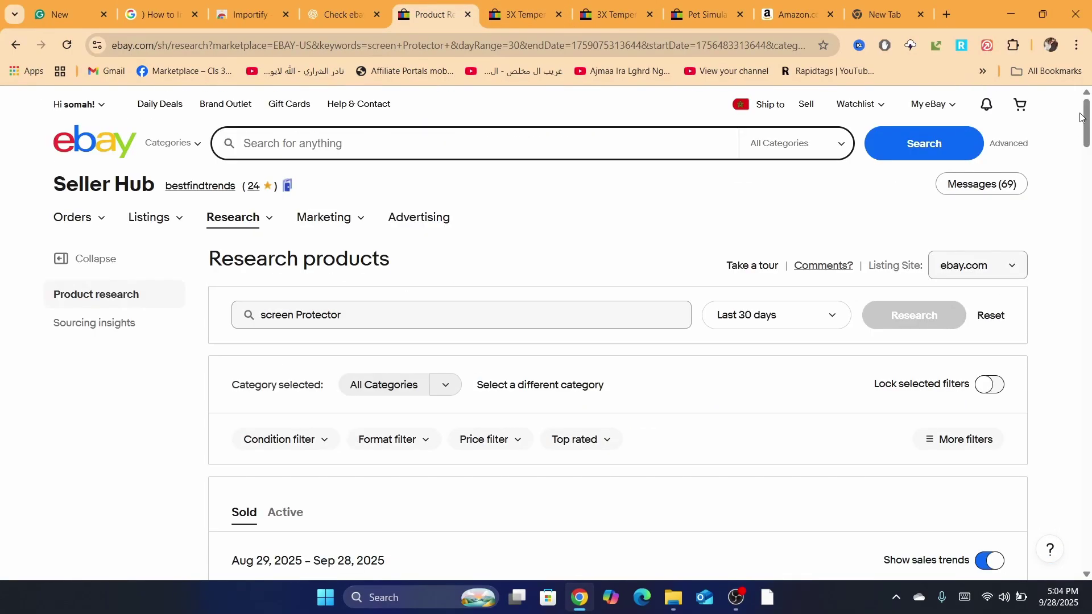
{"action": "left_click", "coordinate": [979, 449]}
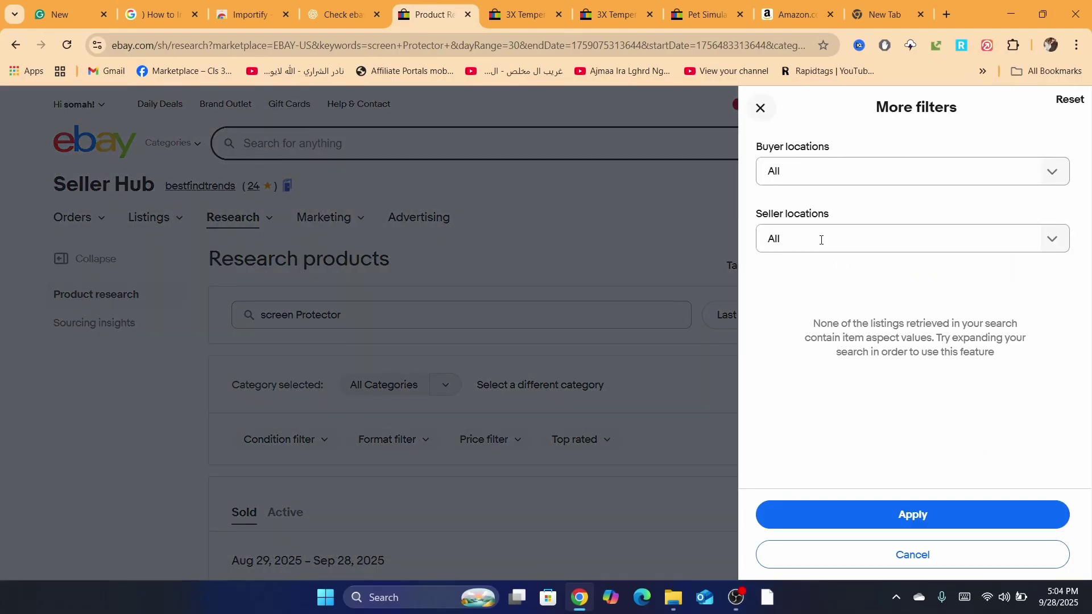
{"action": "left_click", "coordinate": [778, 236]}
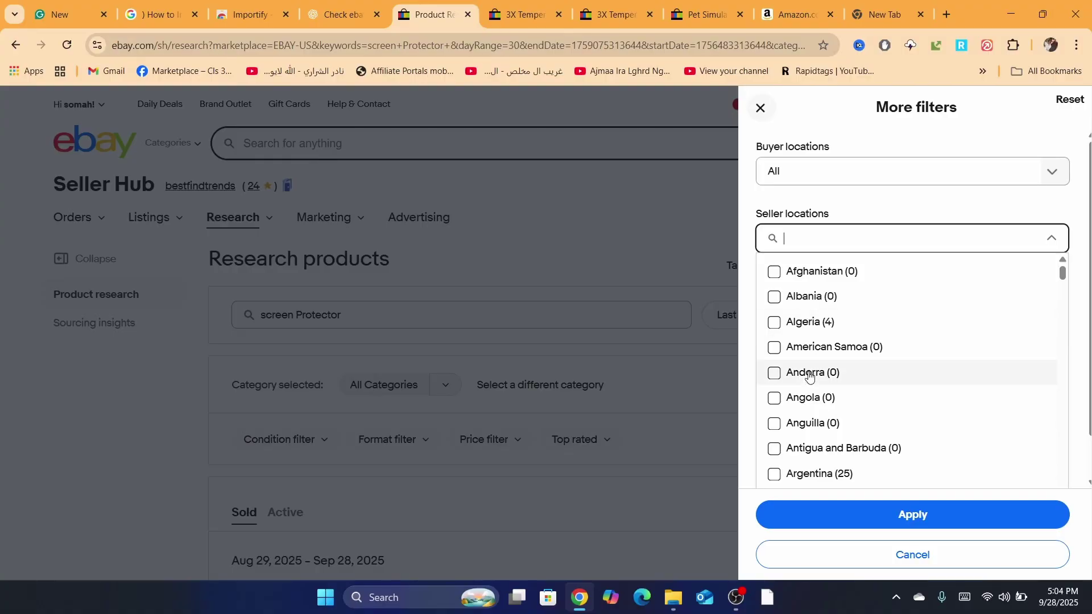
{"action": "type", "text": "chi"}
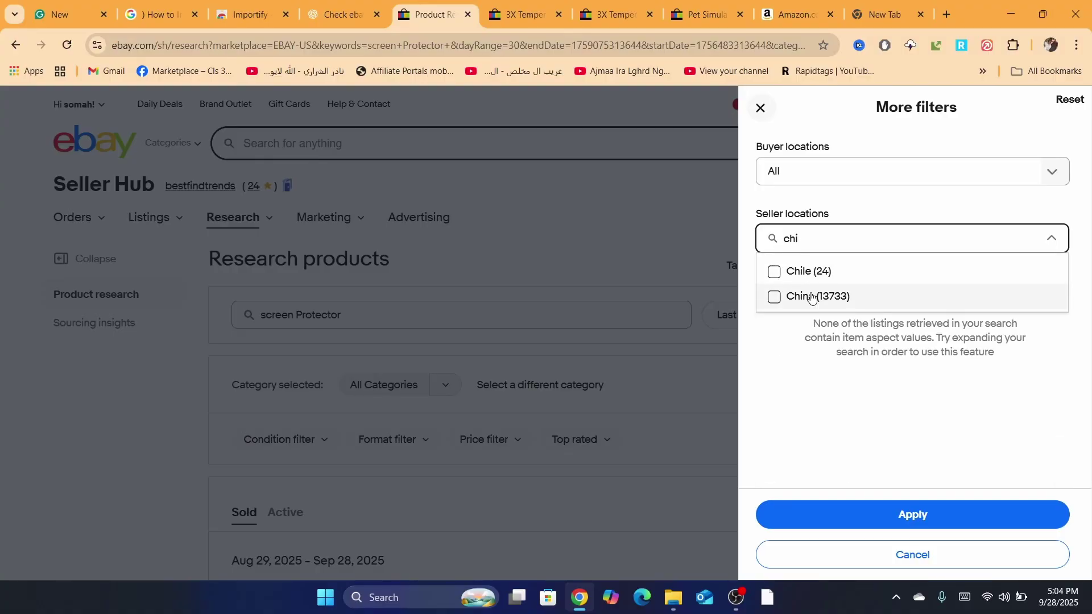
{"action": "left_click", "coordinate": [812, 296]}
{"action": "left_click", "coordinate": [905, 508]}
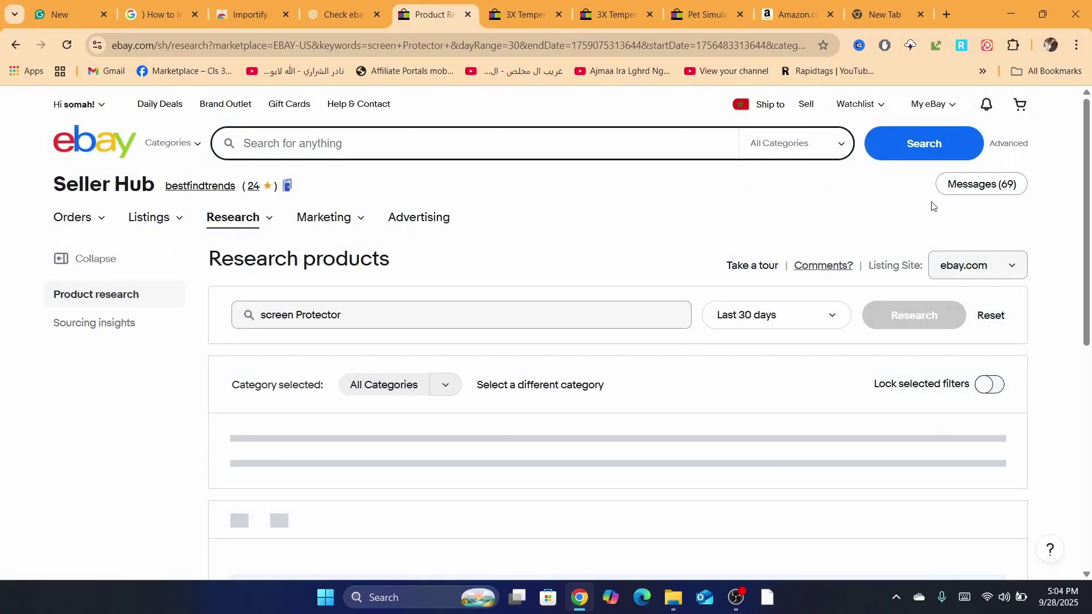
- Open the Full Case Cover for Apple Watch Ultra listing from the filtered results, highlight its sold quantity, and check its item location
{"action": "left_click", "coordinate": [582, 4]}
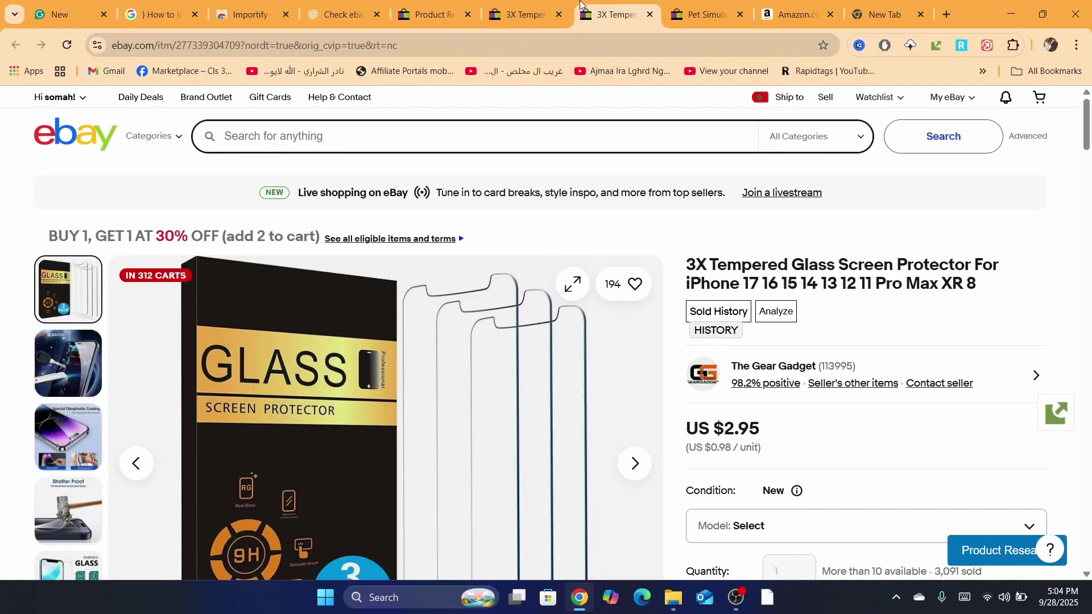
{"action": "left_click", "coordinate": [430, 14]}
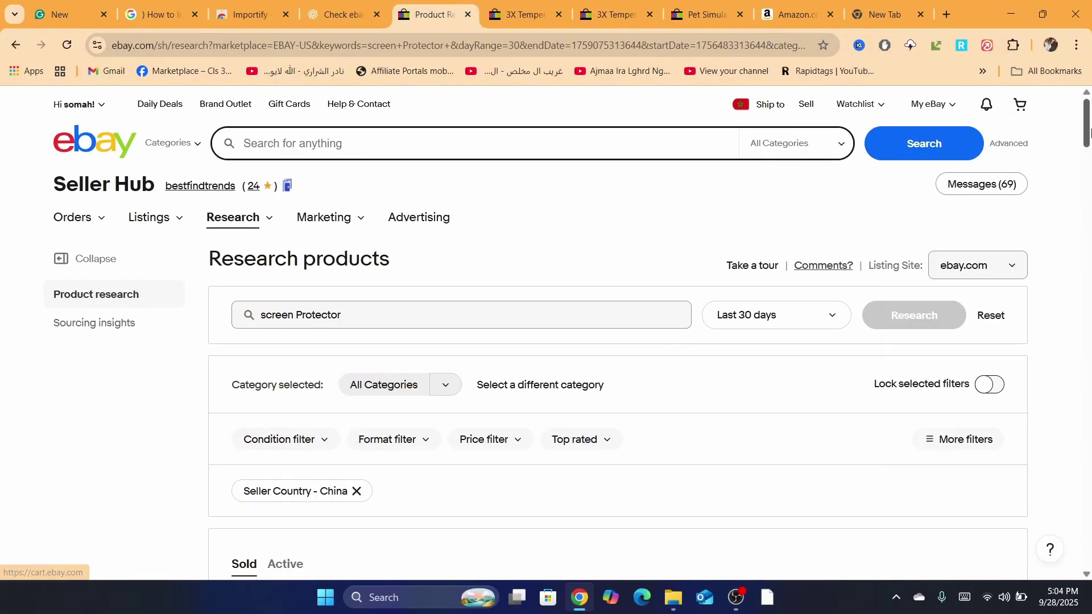
{"action": "left_click_drag", "start_coordinate": [1087, 117], "coordinate": [1089, 253]}
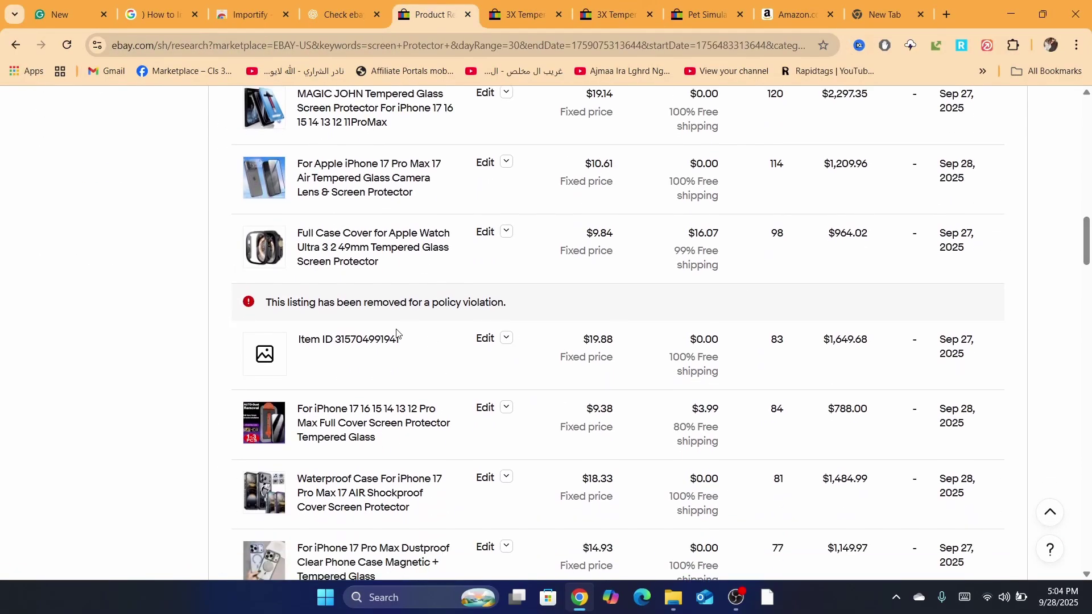
{"action": "left_click", "coordinate": [340, 271]}
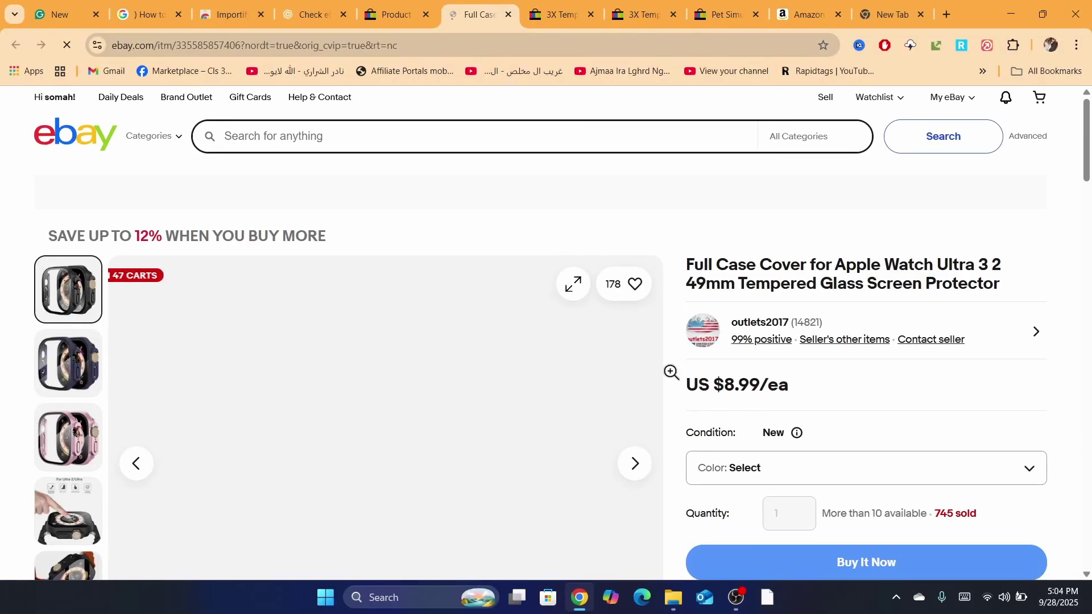
{"action": "left_click_drag", "start_coordinate": [1090, 118], "coordinate": [1089, 168]}
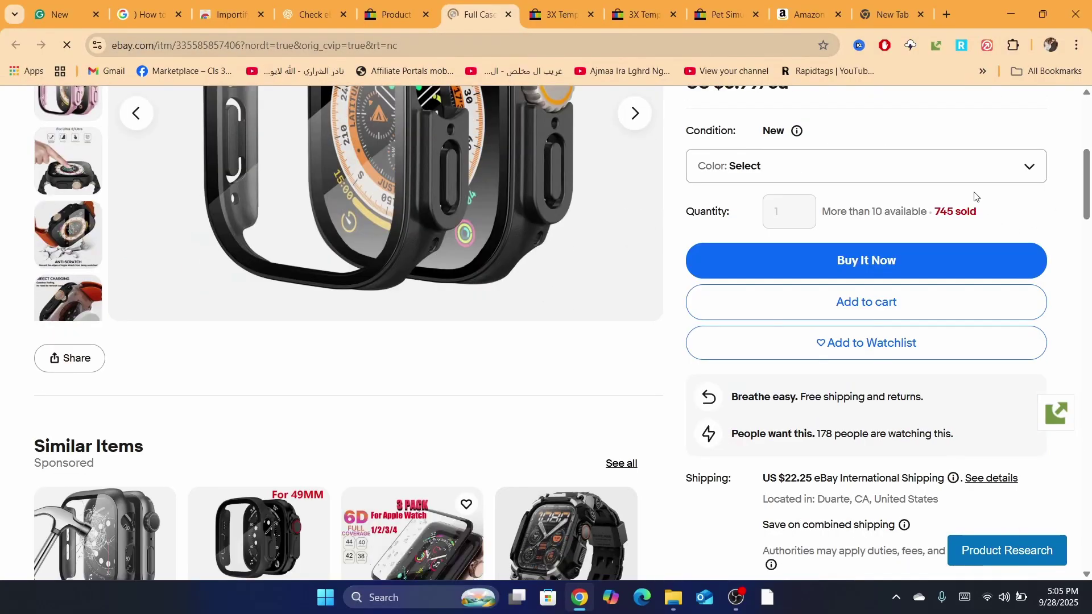
{"action": "left_click_drag", "start_coordinate": [934, 211], "coordinate": [986, 208]}
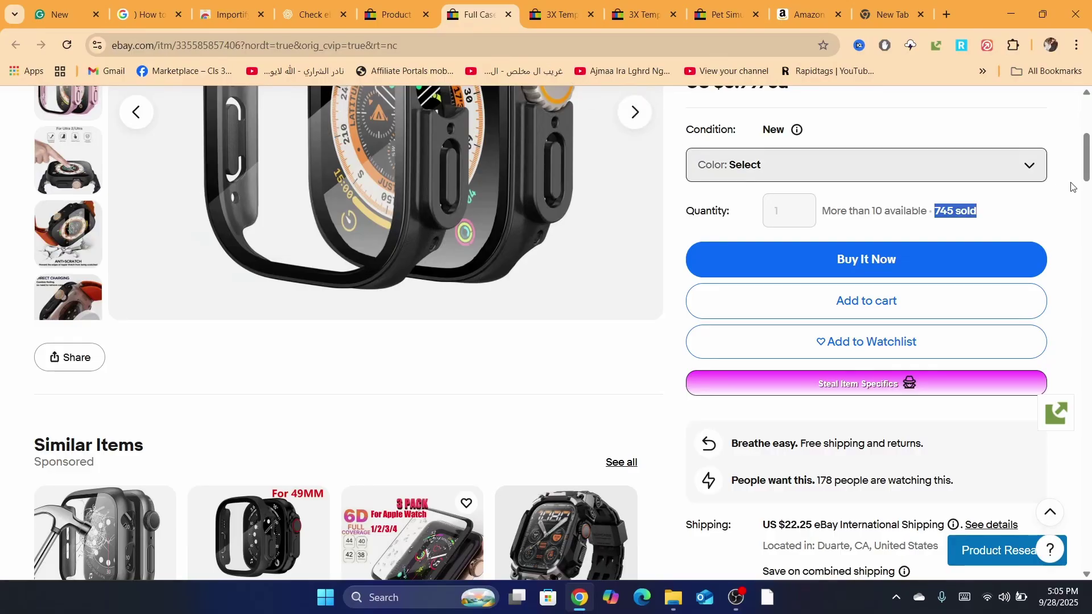
{"action": "scroll", "coordinate": [939, 243], "scroll_direction": "down", "scroll_amount": 5}
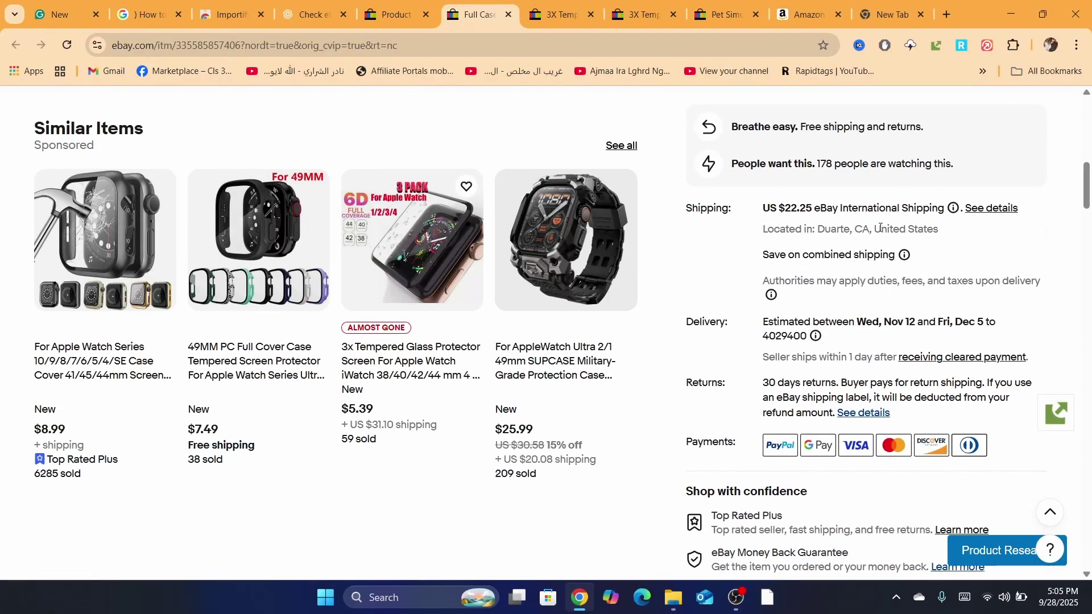
- Open the Waterproof Case For iPhone 17 Pro Max listing, check its sold quantity and item location, and return to the research page
{"action": "left_click", "coordinate": [392, 14]}
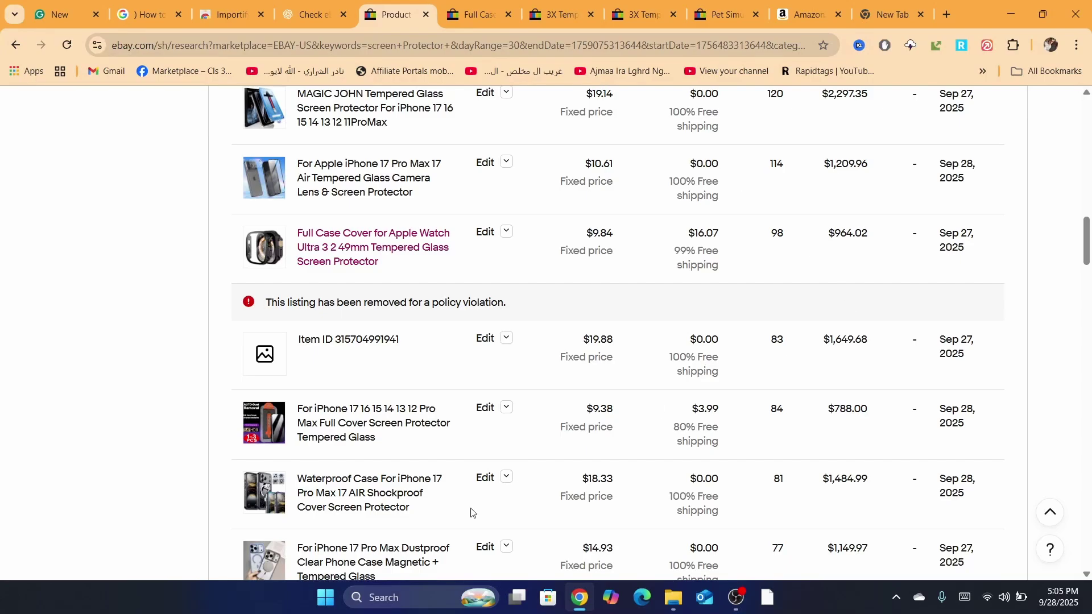
{"action": "middle_click", "coordinate": [356, 506]}
{"action": "left_click", "coordinate": [533, 3]}
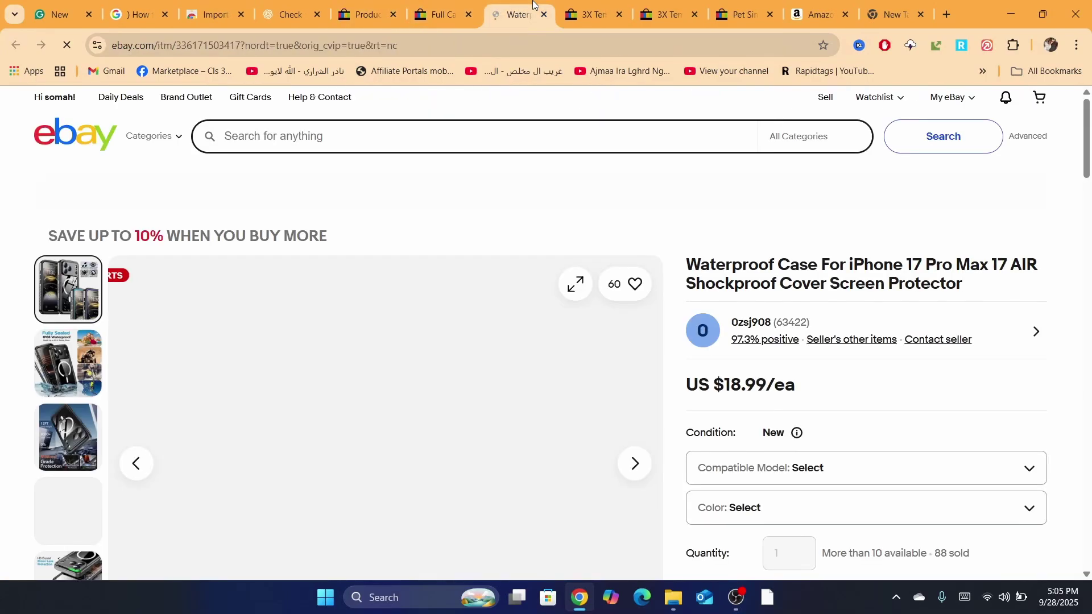
{"action": "left_click_drag", "start_coordinate": [1089, 115], "coordinate": [1091, 166]}
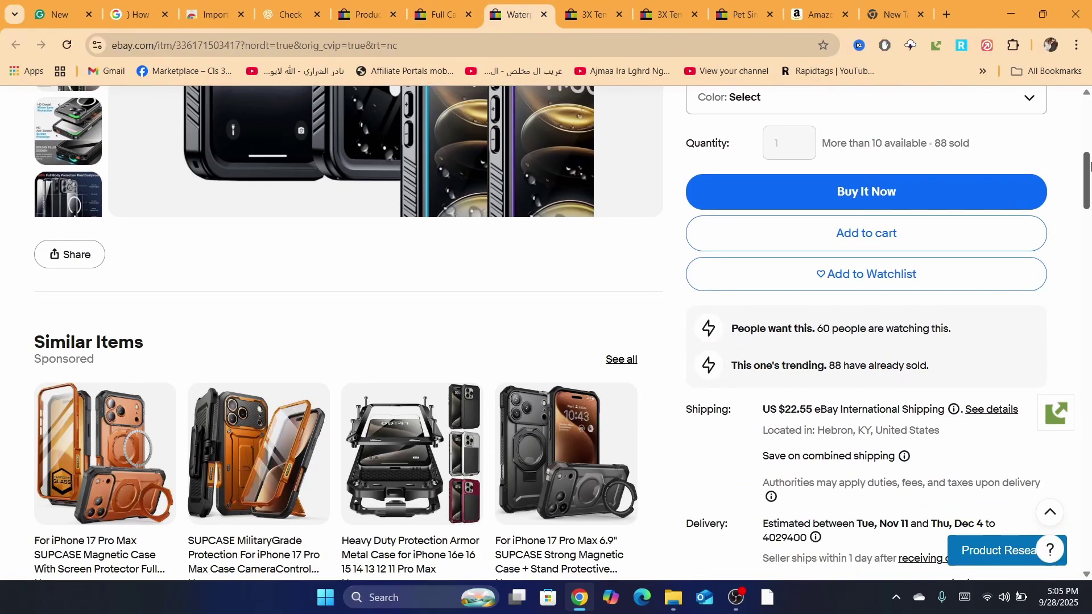
{"action": "left_click", "coordinate": [298, 7]}
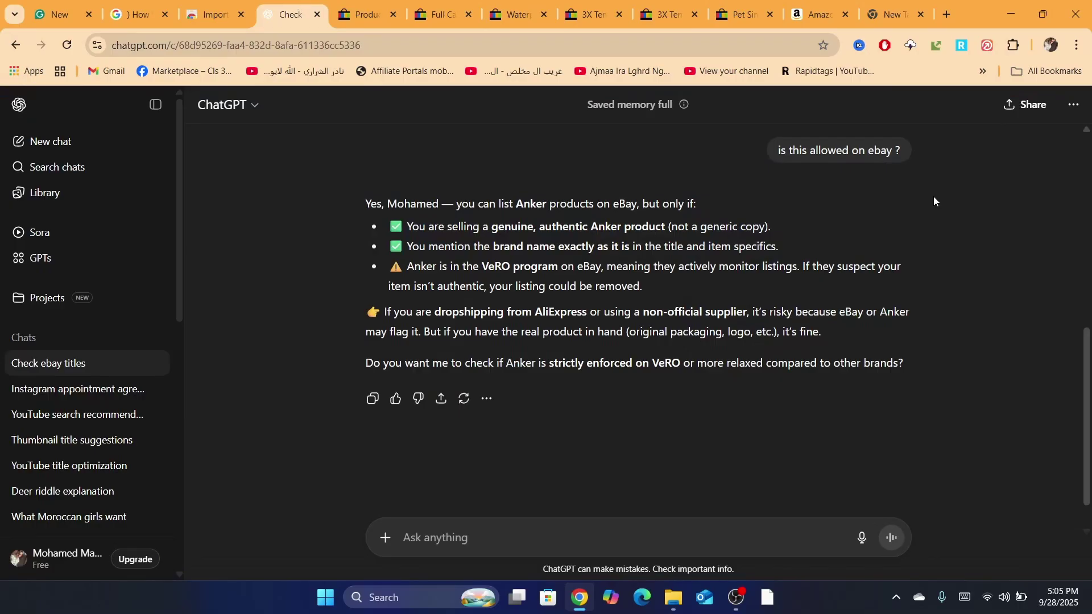
{"action": "left_click", "coordinate": [395, 2]}
- Add buyer location China to the research filters alongside the China seller location
{"action": "scroll", "coordinate": [967, 256], "scroll_direction": "up", "scroll_amount": 15}
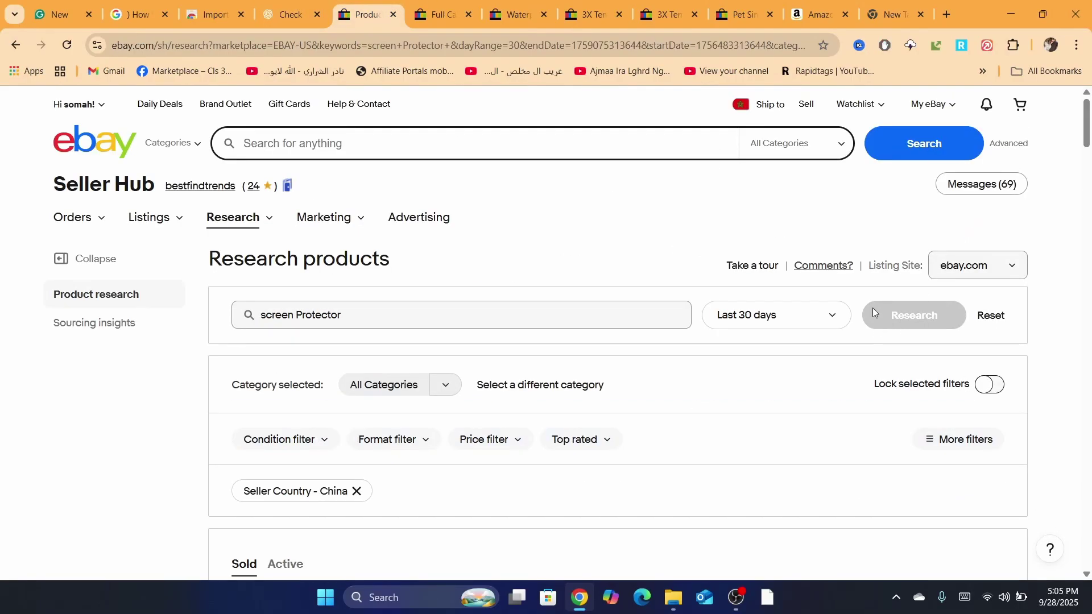
{"action": "left_click", "coordinate": [972, 444]}
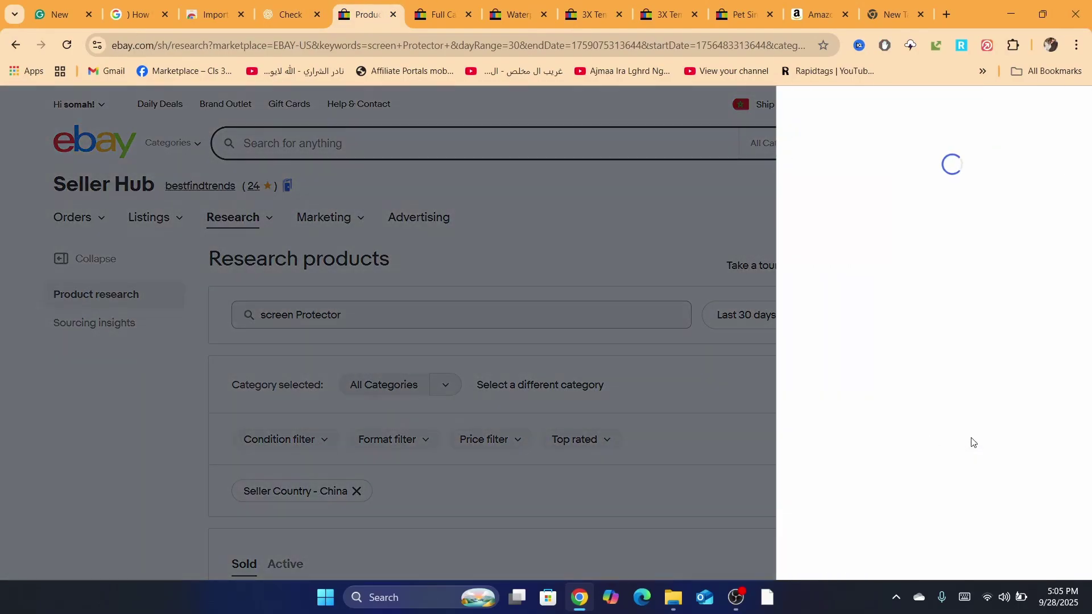
{"action": "left_click", "coordinate": [800, 240]}
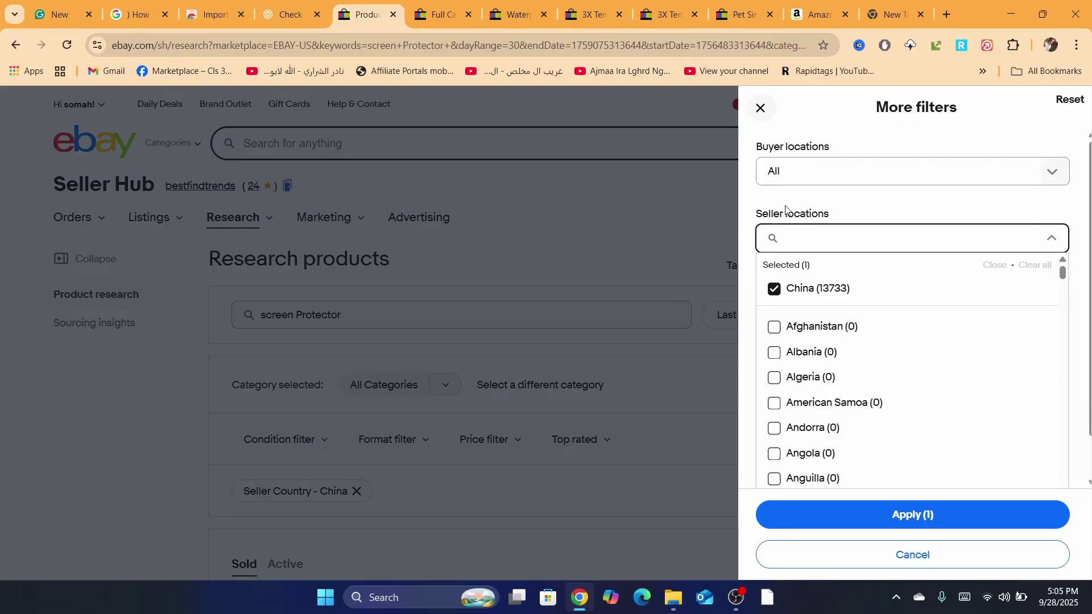
{"action": "left_click", "coordinate": [796, 170]}
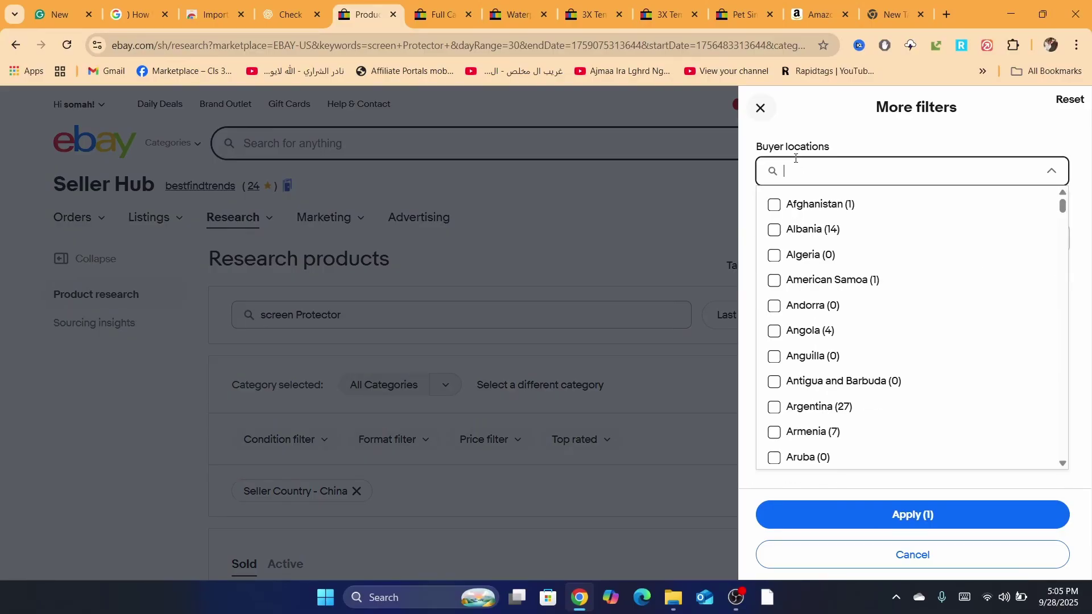
{"action": "type", "text": "chi"}
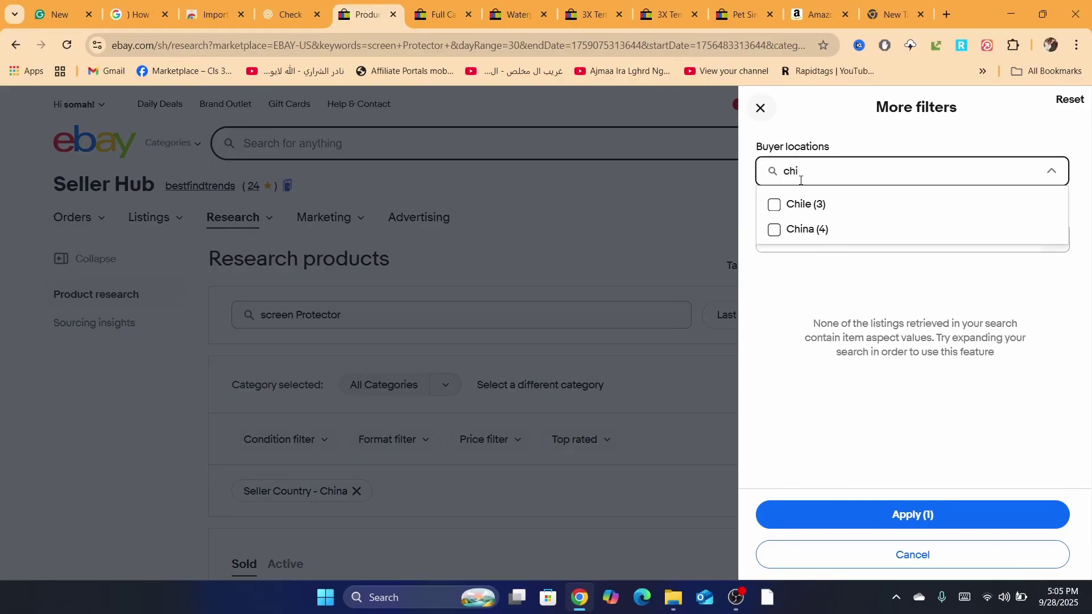
{"action": "left_click", "coordinate": [805, 231]}
{"action": "left_click", "coordinate": [824, 449]}
{"action": "key", "text": "Escape"}
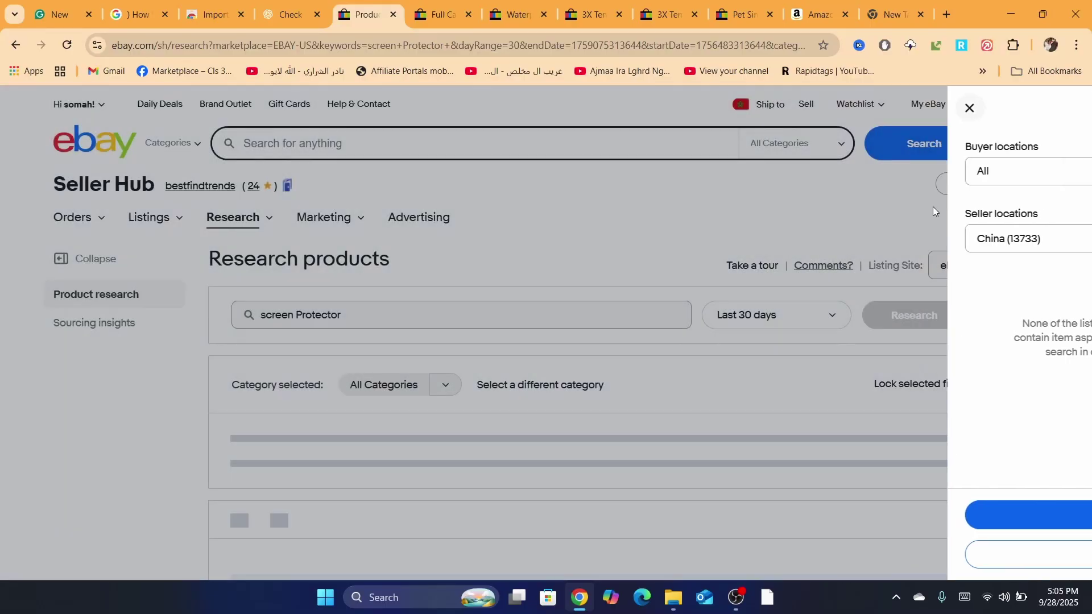
- Review the newly filtered results, inspect the Samsung Galaxy S10 Rugged Belt Clip Case listing's sold quantity, and return to the research page
{"action": "scroll", "coordinate": [463, 251], "scroll_direction": "down", "scroll_amount": 5}
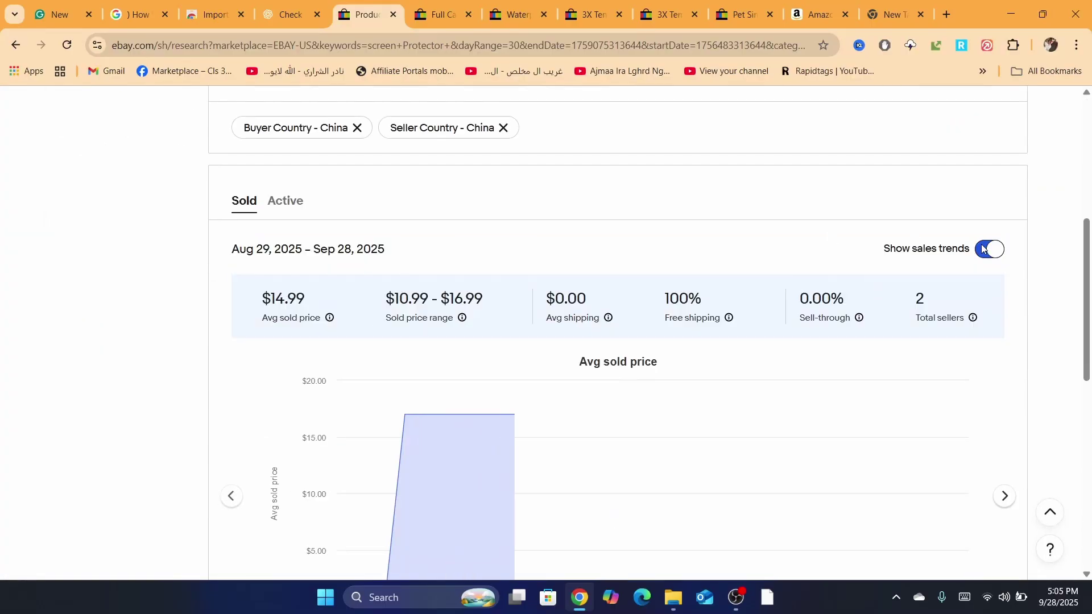
{"action": "scroll", "coordinate": [470, 334], "scroll_direction": "down", "scroll_amount": 7}
{"action": "middle_click", "coordinate": [354, 360]}
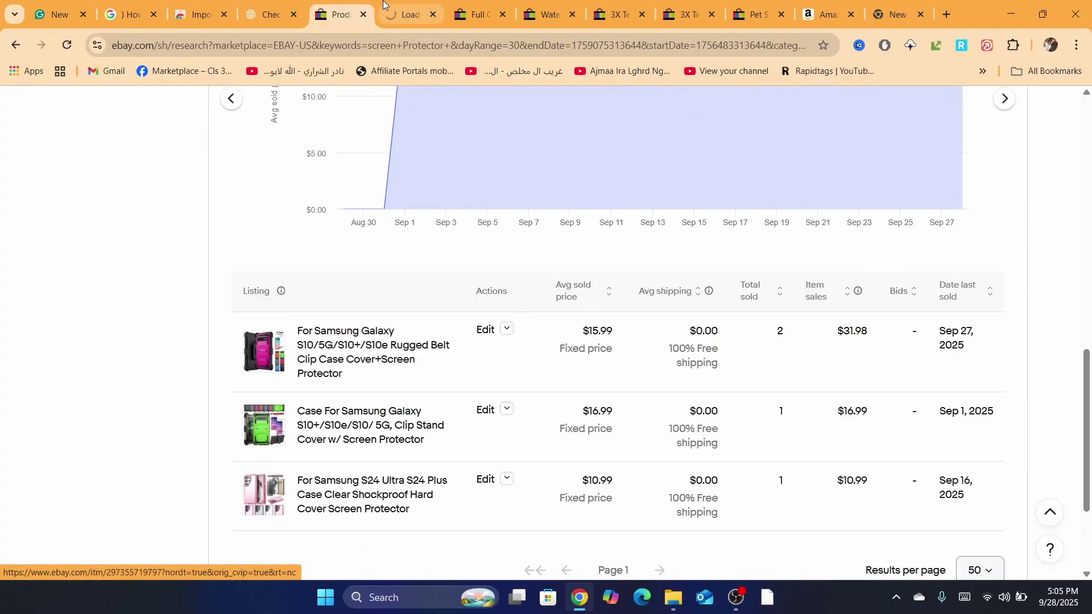
{"action": "left_click", "coordinate": [398, 13]}
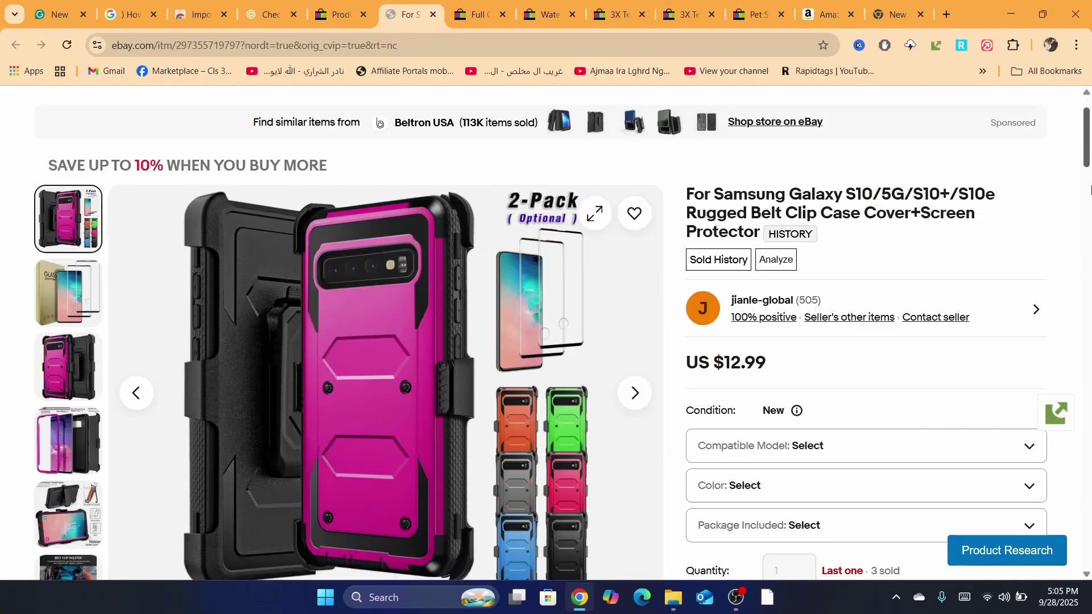
{"action": "scroll", "coordinate": [1091, 191], "scroll_direction": "down", "scroll_amount": 7}
{"action": "left_click_drag", "start_coordinate": [1091, 222], "coordinate": [1085, 197]}
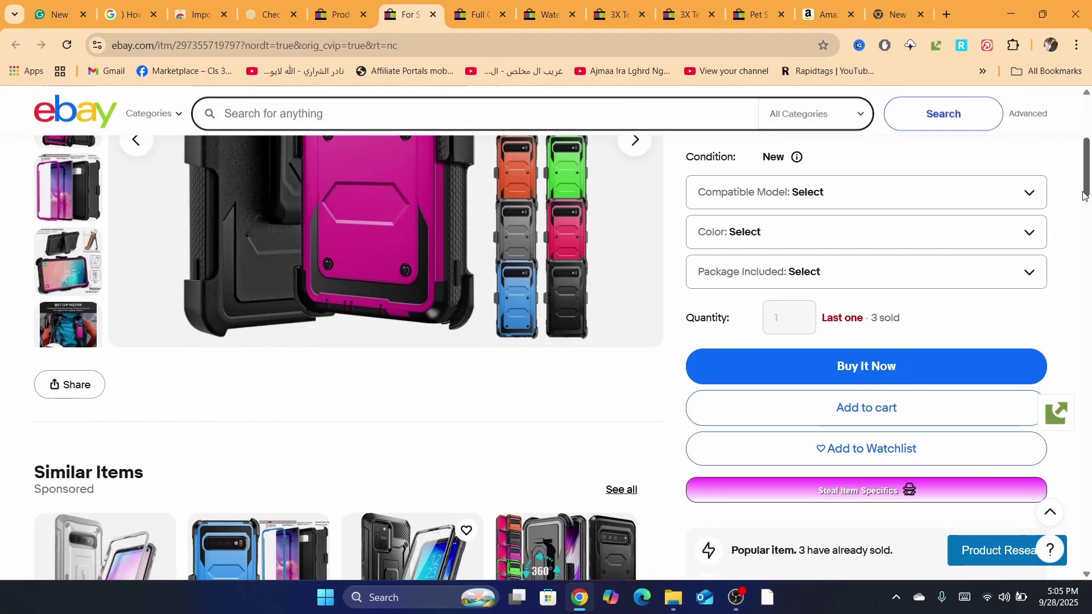
{"action": "scroll", "coordinate": [1084, 196], "scroll_direction": "up", "scroll_amount": 3}
{"action": "left_click", "coordinate": [330, 5]}
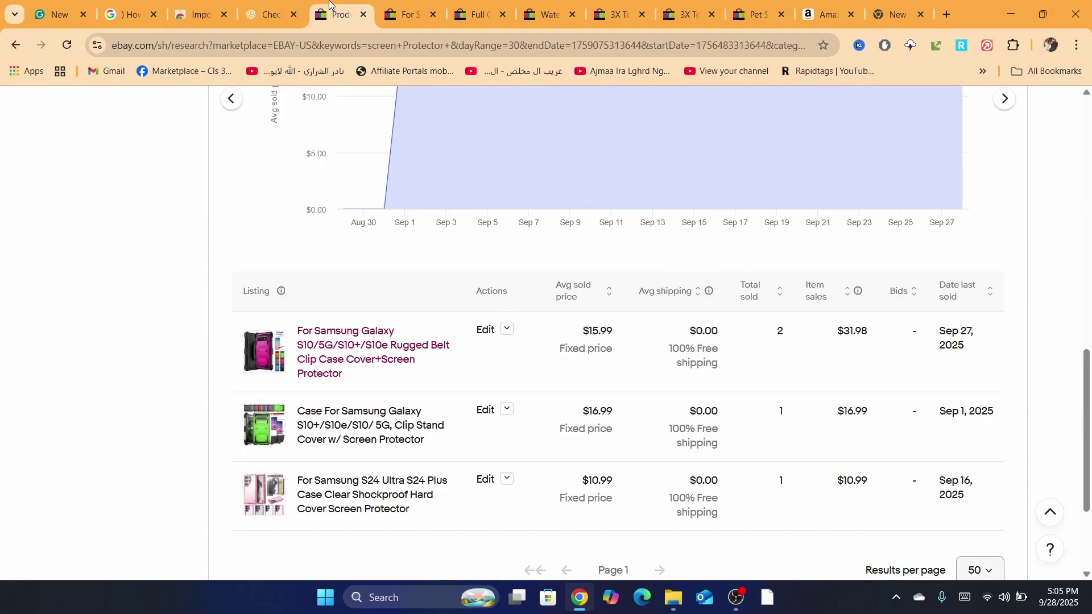
- Open the Samsung Galaxy S10+ Clip Stand Cover case listing from the research results and switch to its page
{"action": "middle_click", "coordinate": [320, 418]}
{"action": "left_click", "coordinate": [393, 4]}
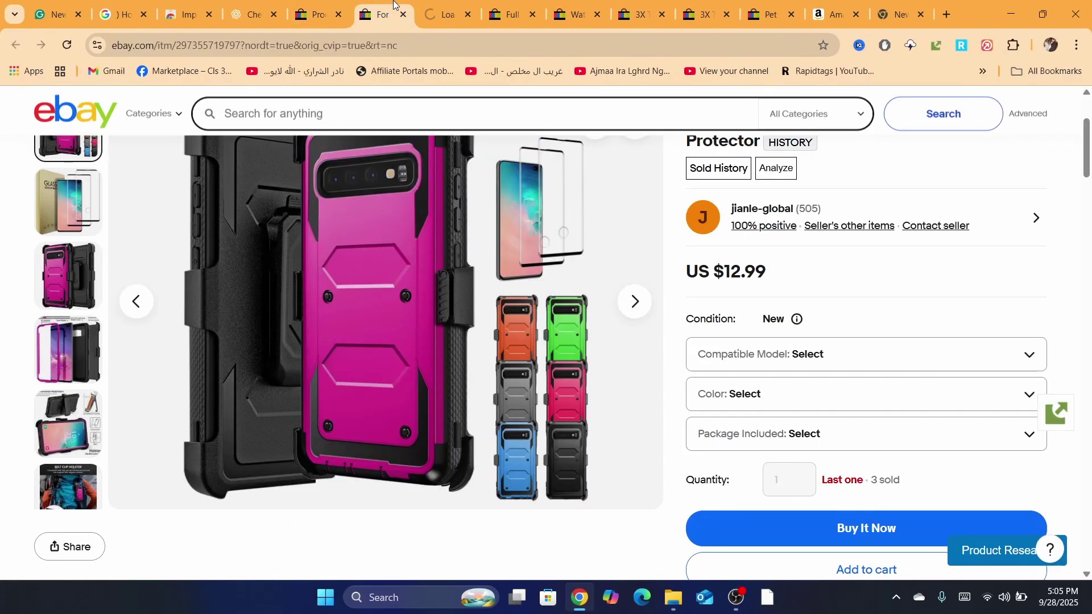
{"action": "left_click", "coordinate": [438, 3]}
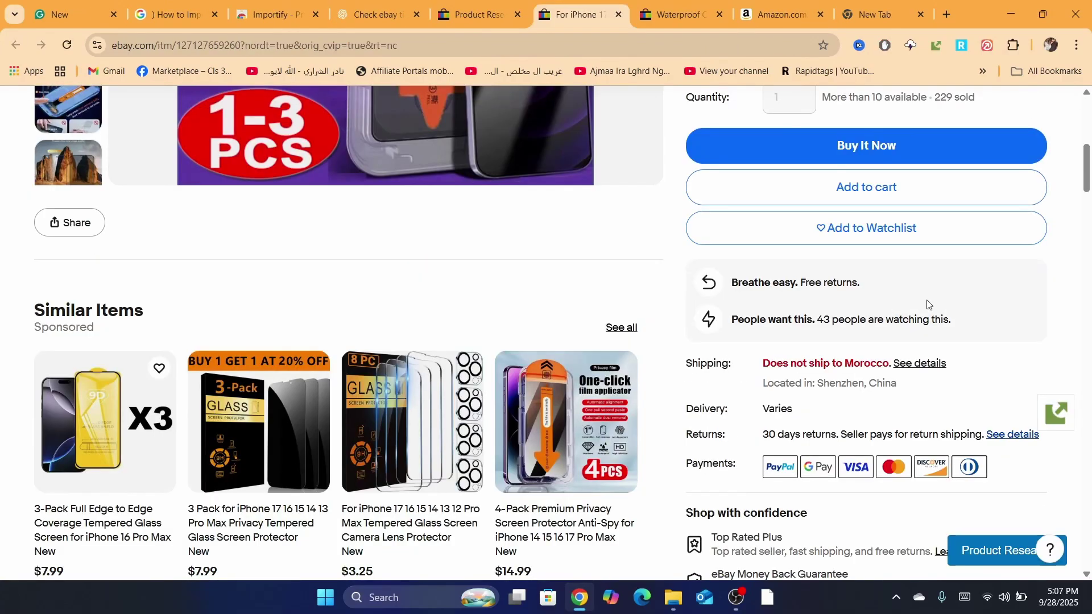
{"action": "left_click_drag", "start_coordinate": [803, 437], "coordinate": [899, 437]}
{"action": "left_click", "coordinate": [898, 437]}
{"action": "triple_click", "coordinate": [860, 433]}
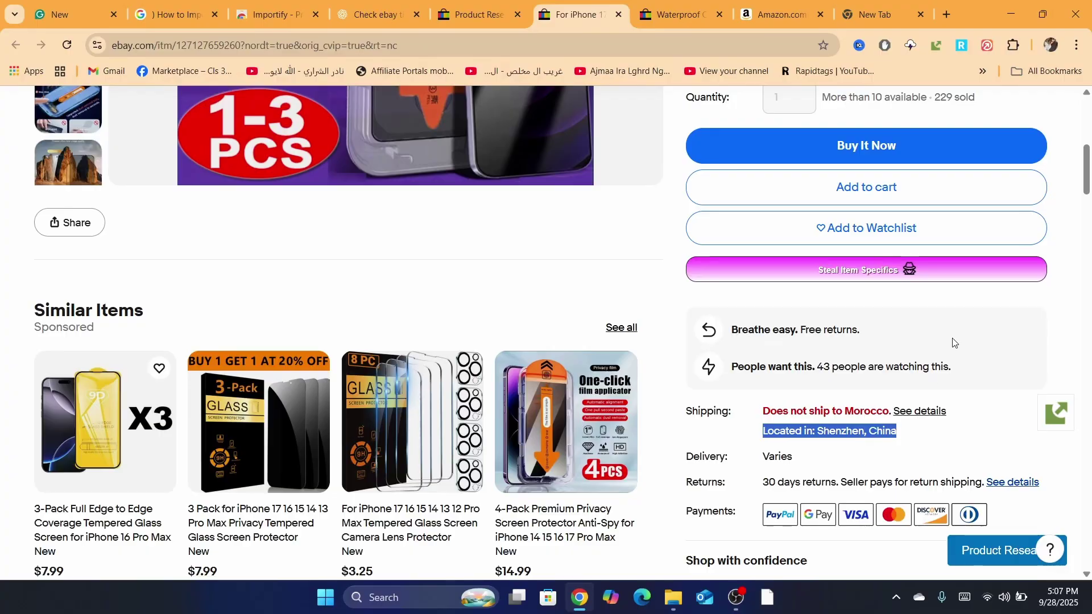
{"action": "left_click_drag", "start_coordinate": [1089, 174], "coordinate": [572, 269]}
{"action": "left_click", "coordinate": [768, 428]}
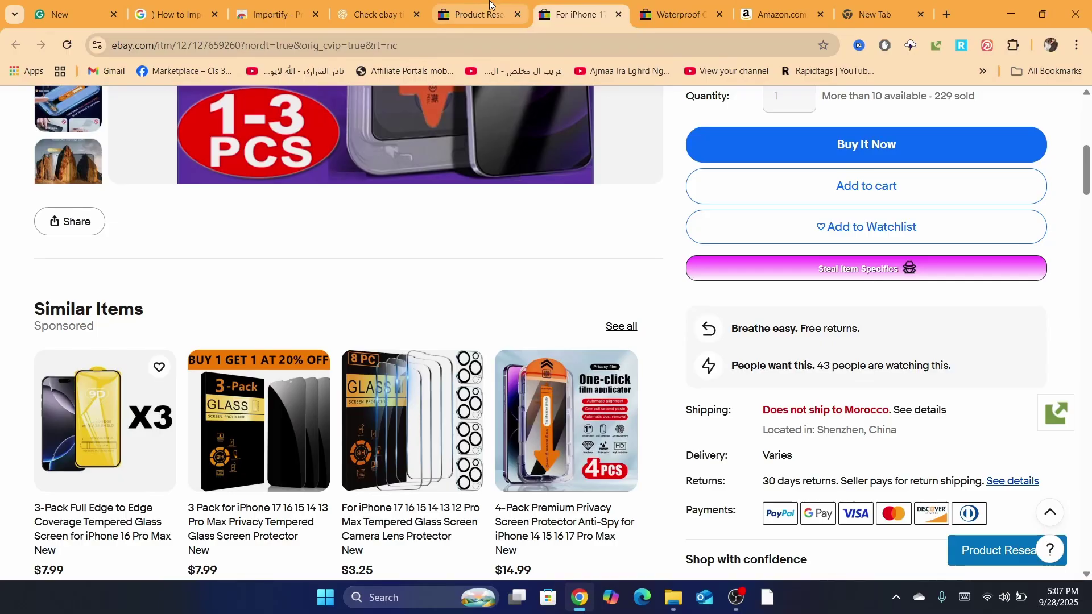
{"action": "left_click_drag", "start_coordinate": [1089, 179], "coordinate": [1089, 133]}
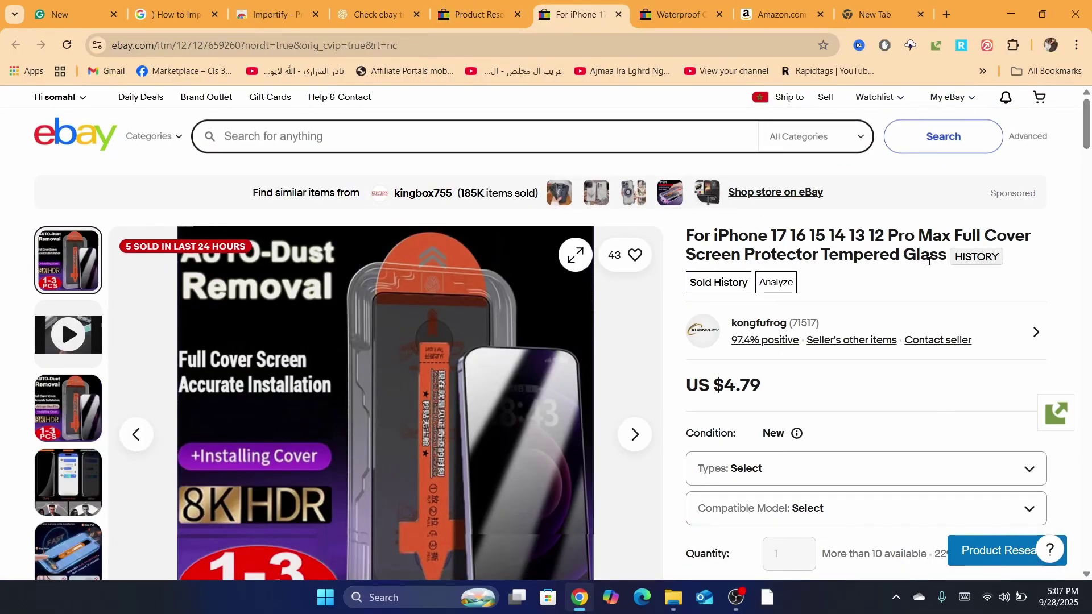
- Return to the product research page and look through the screen protector results for China sellers
{"action": "left_click", "coordinate": [494, 14]}
{"action": "left_click_drag", "start_coordinate": [1088, 246], "coordinate": [1089, 537]}
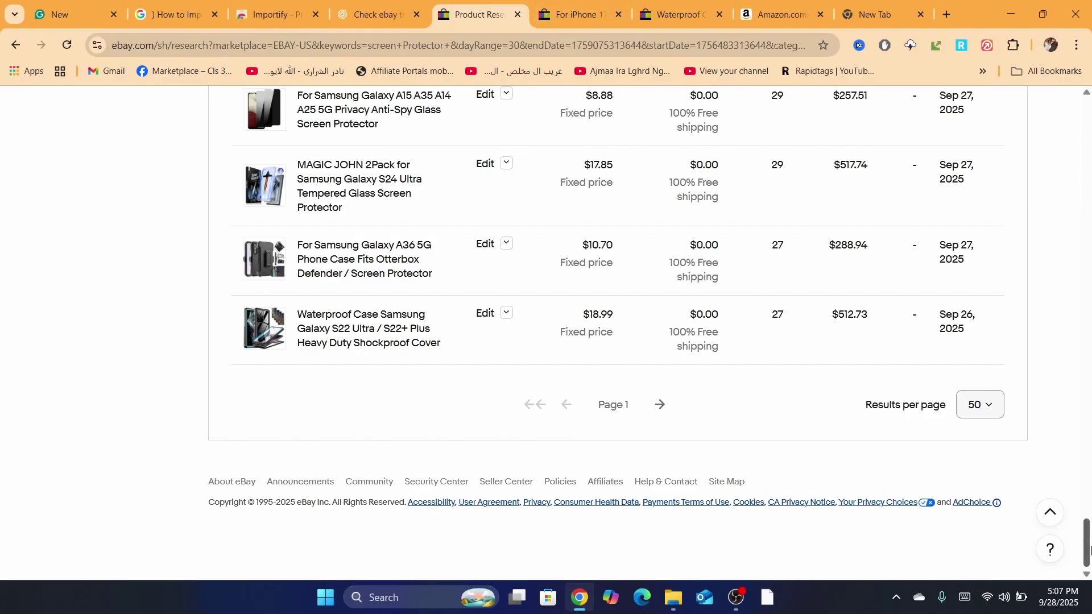
{"action": "left_click_drag", "start_coordinate": [1087, 541], "coordinate": [1083, 161]}
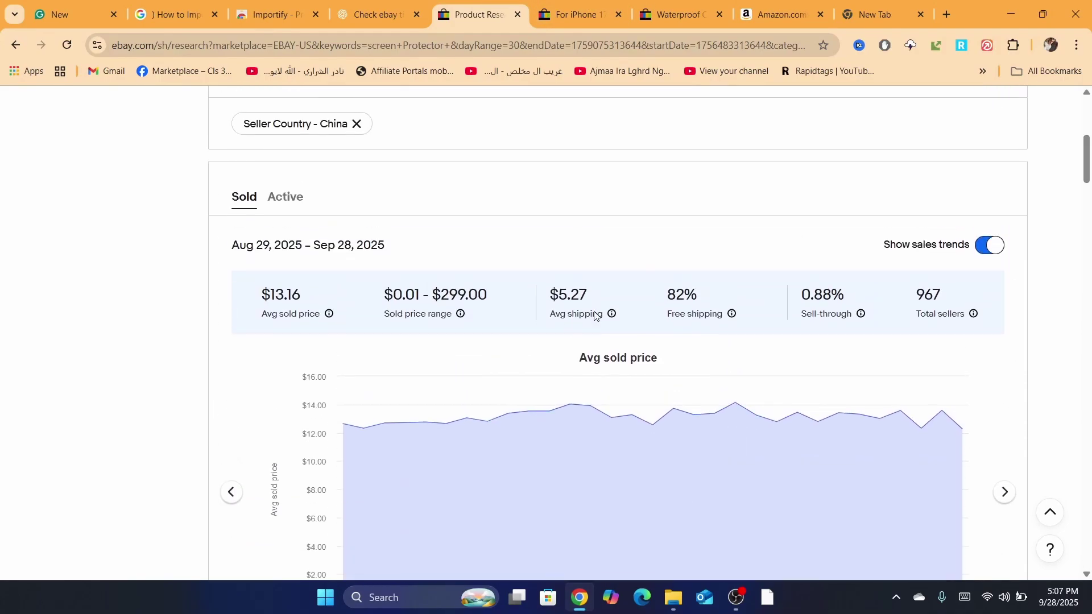
{"action": "scroll", "coordinate": [513, 154], "scroll_direction": "up", "scroll_amount": 7}
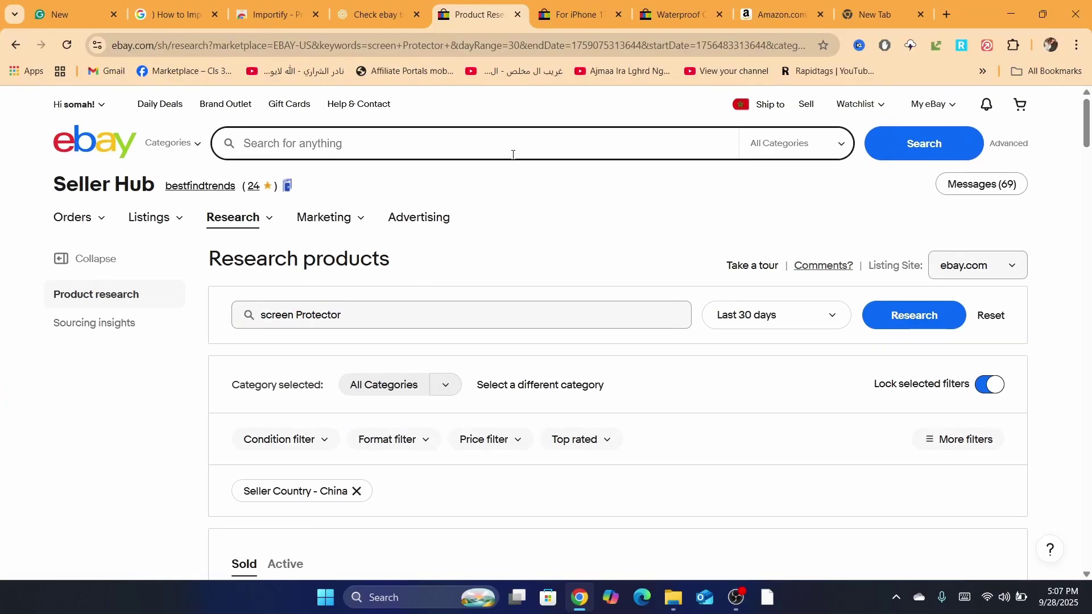